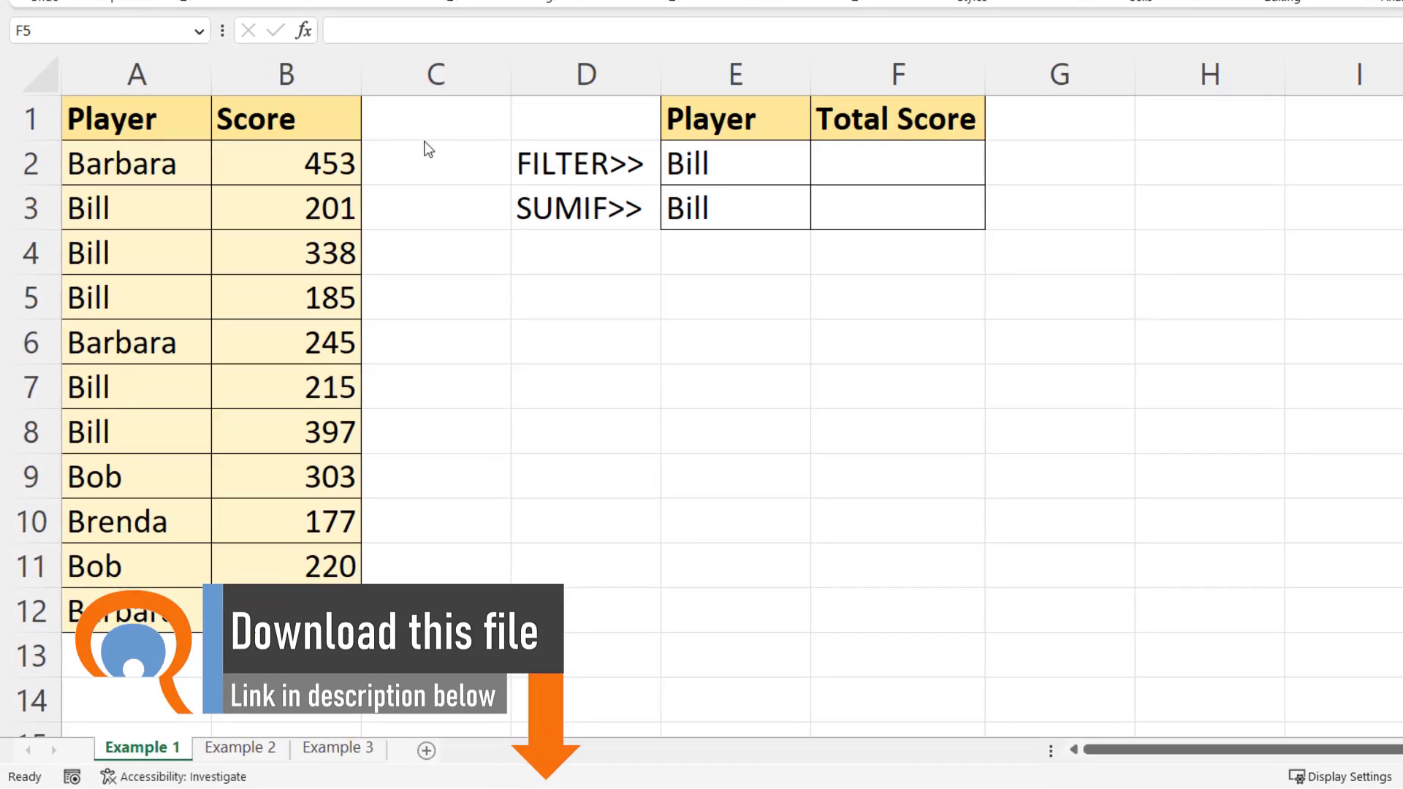
- Switch the FILTER row's player in E2 from Bill to Barbara, then select F2
{"action": "left_click", "coordinate": [745, 155]}
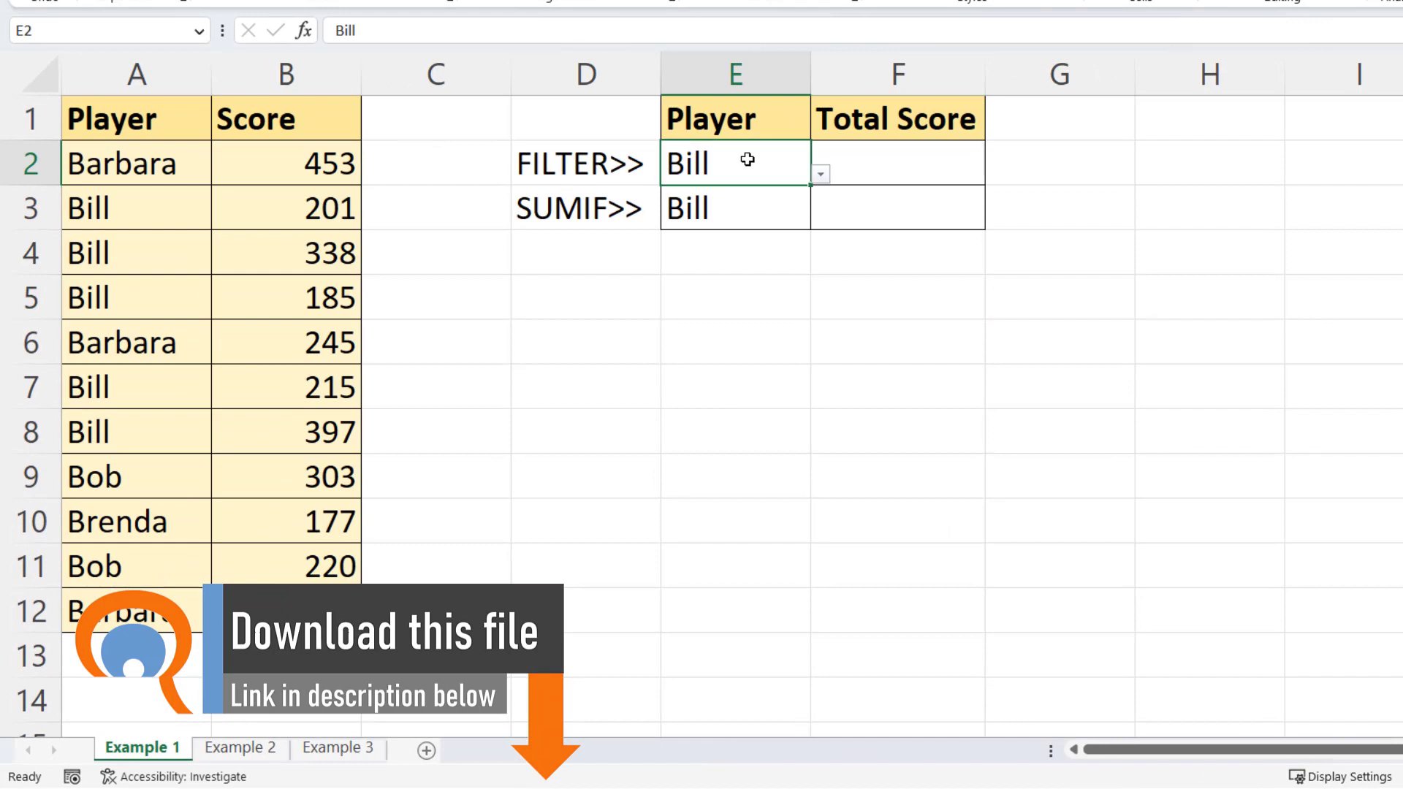
{"action": "left_click", "coordinate": [821, 174]}
{"action": "left_click", "coordinate": [672, 206]}
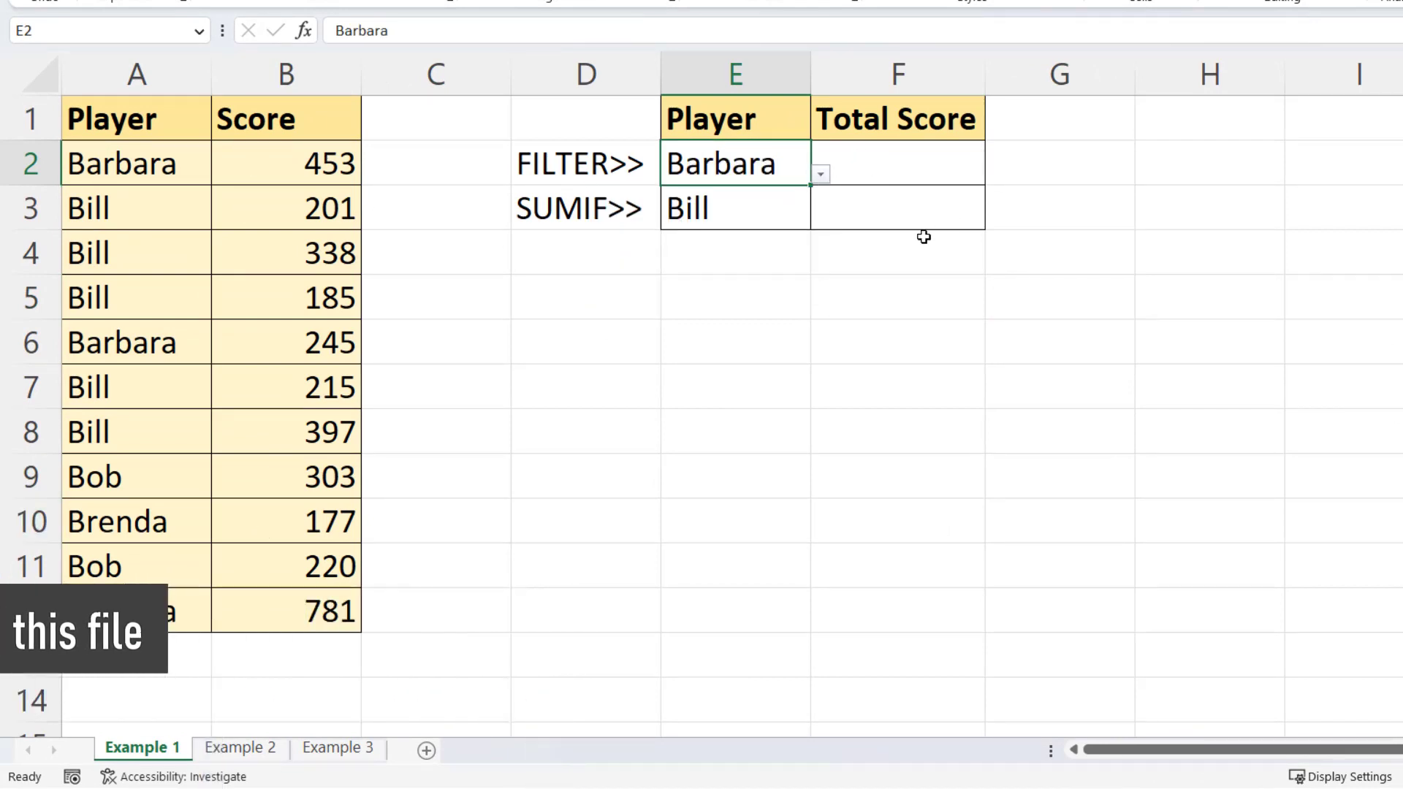
{"action": "left_click", "coordinate": [922, 165]}
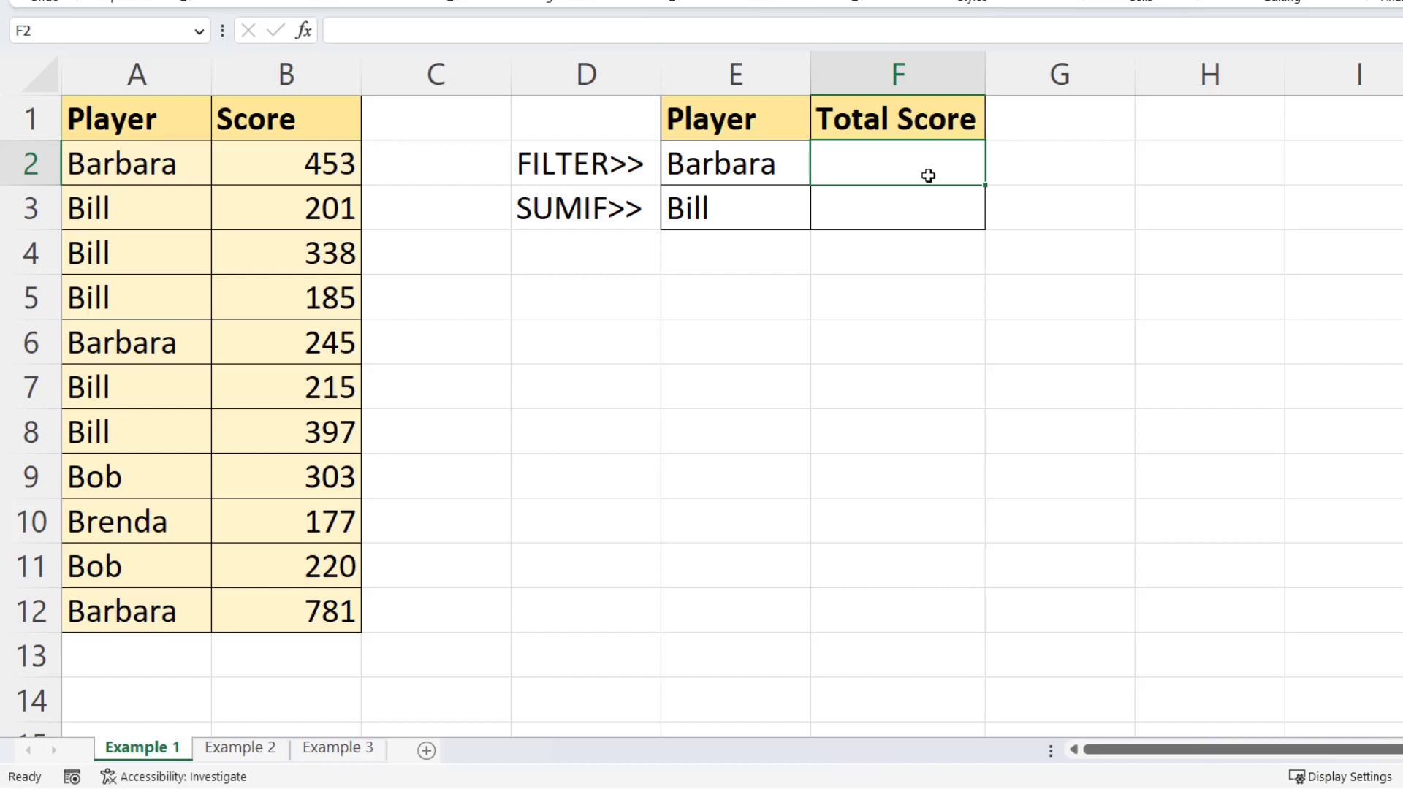
- Enter =FILTER(B2:B12,A2:A12=E2) in F2 to list Barbara's scores
{"action": "type", "text": "="}
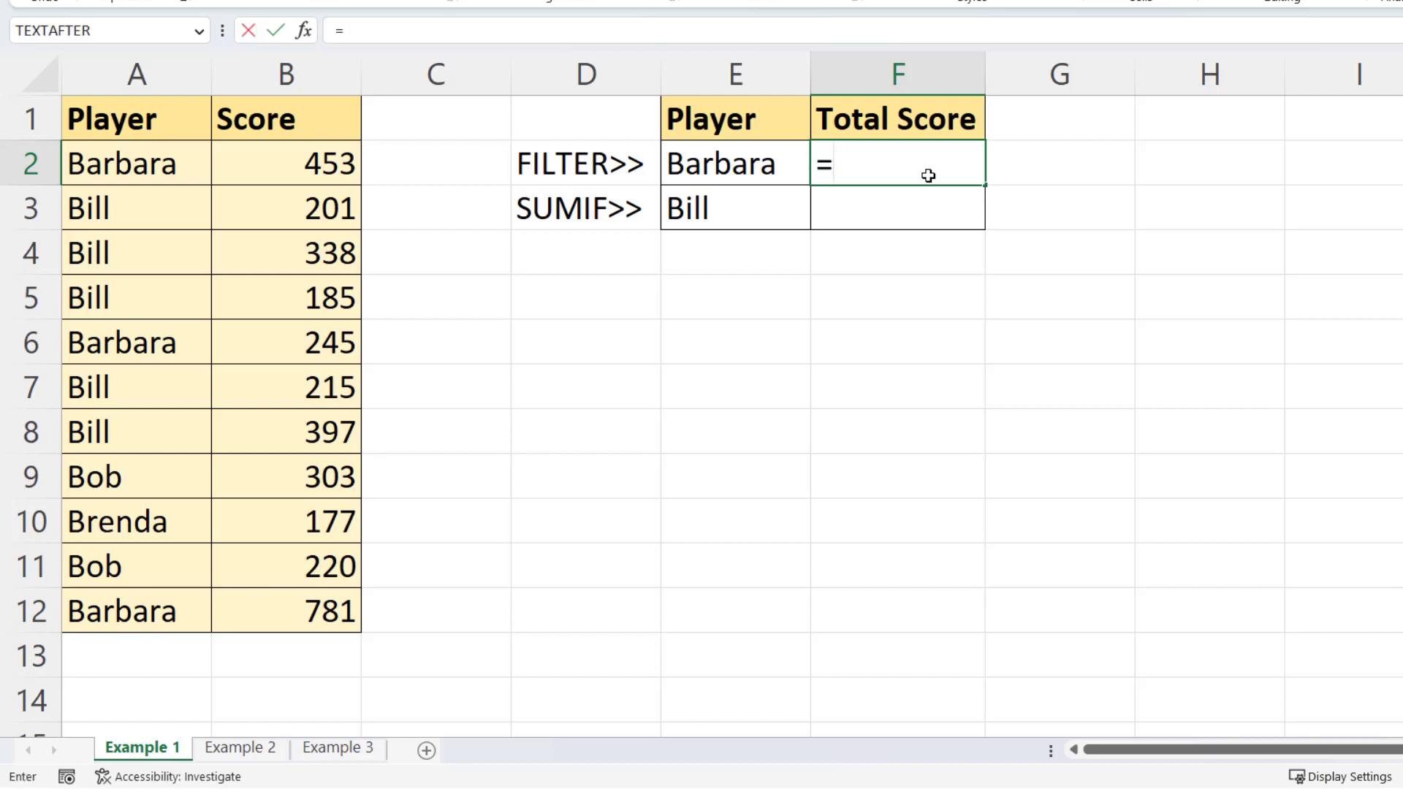
{"action": "type", "text": "filter"}
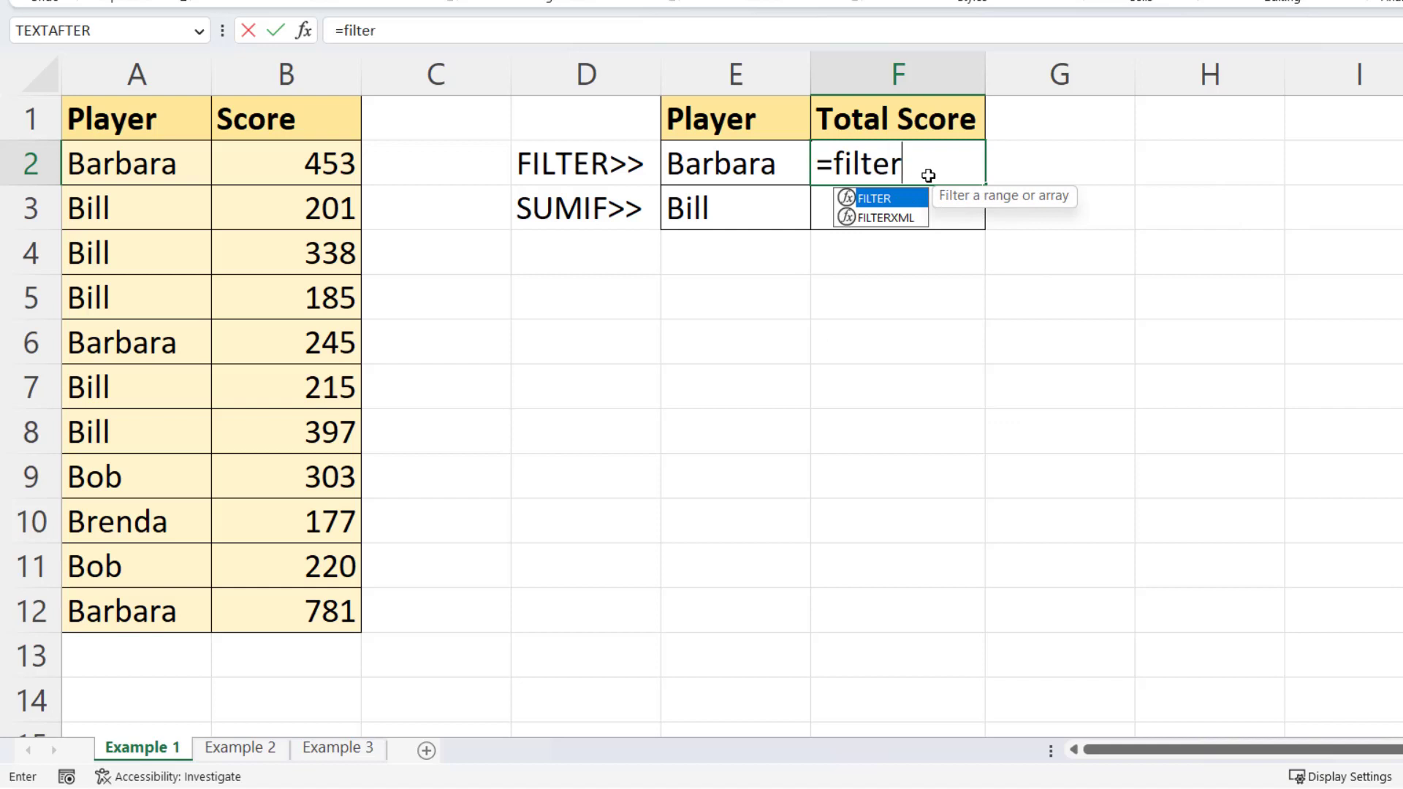
{"action": "type", "text": "("}
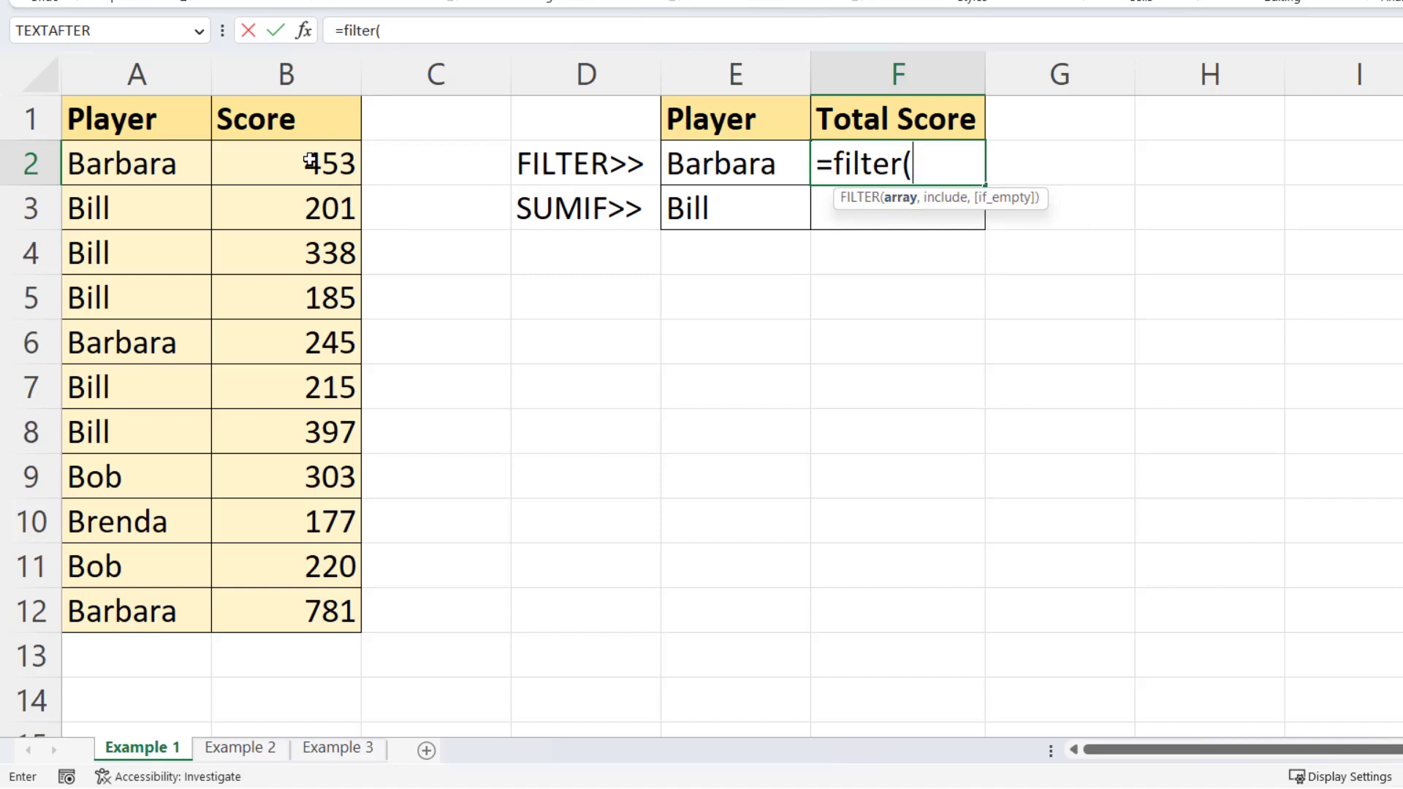
{"action": "left_click_drag", "start_coordinate": [307, 160], "coordinate": [309, 595]}
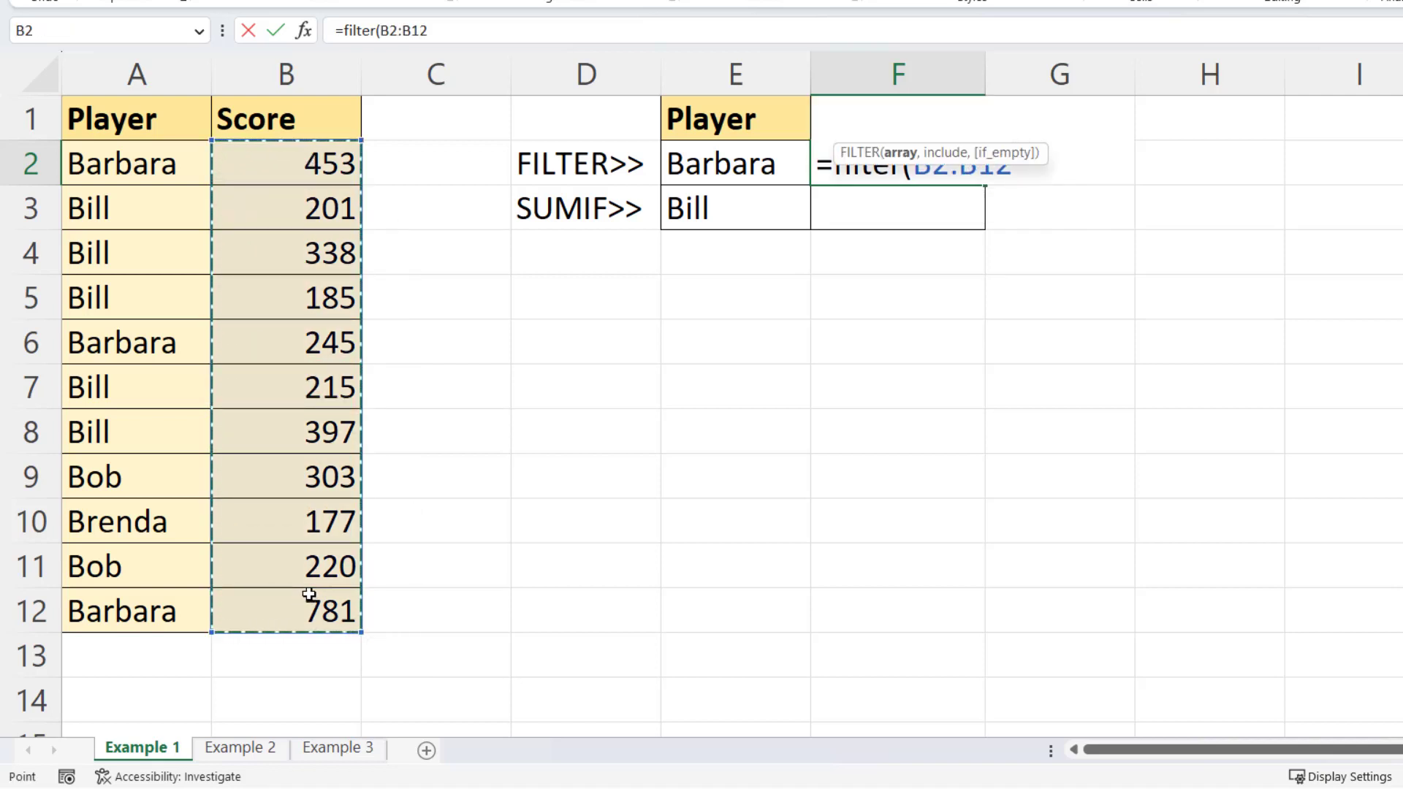
{"action": "left_click_drag", "start_coordinate": [950, 157], "coordinate": [978, 350]}
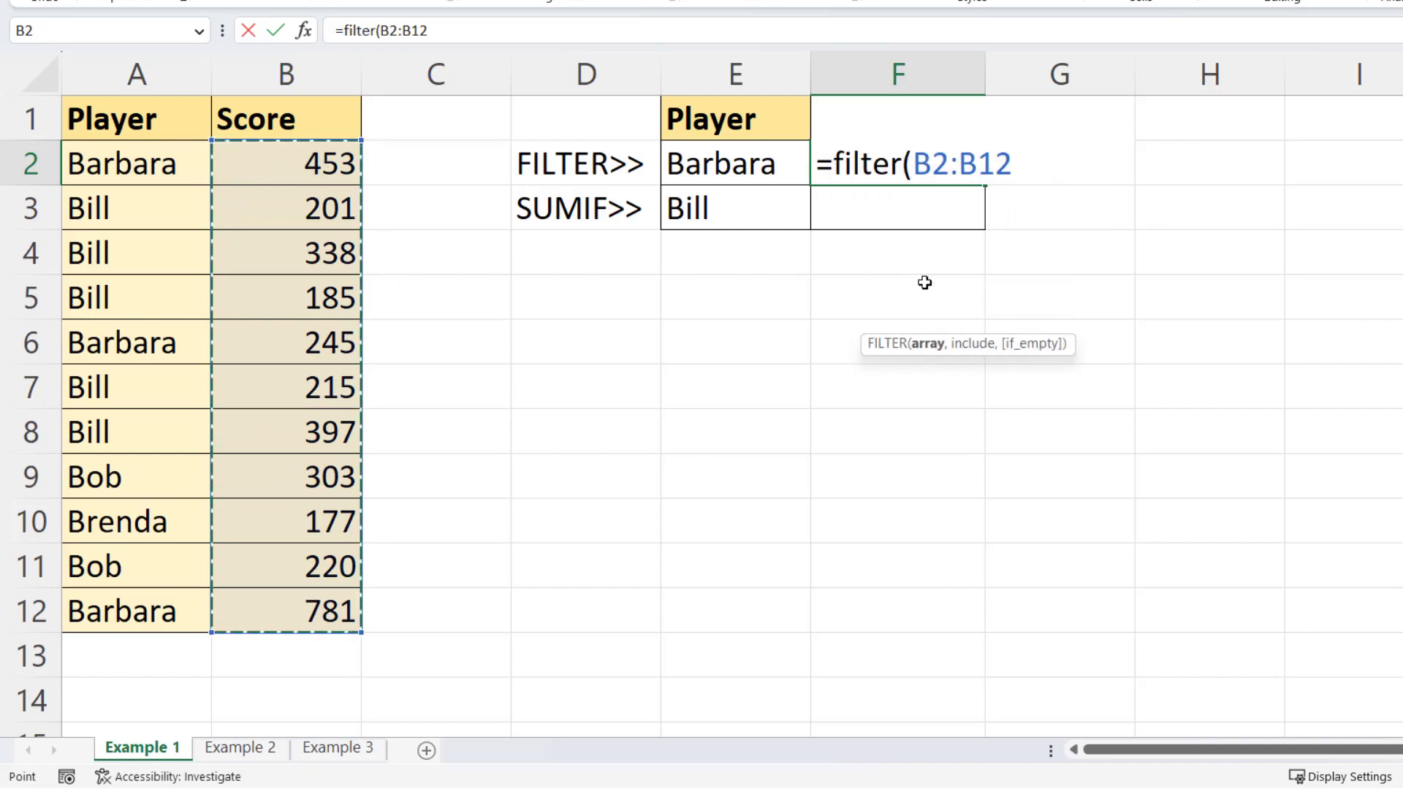
{"action": "type", "text": ","}
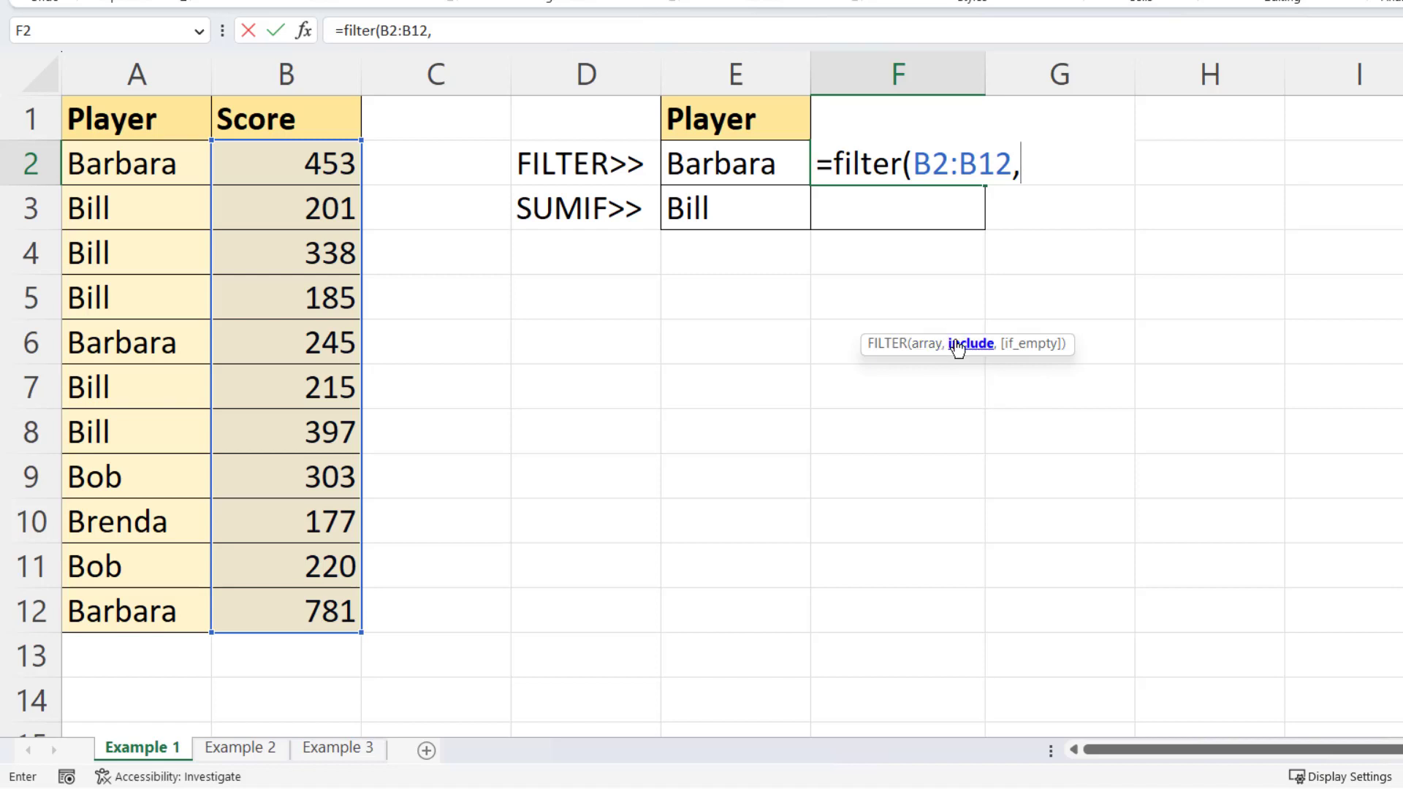
{"action": "left_click_drag", "start_coordinate": [960, 351], "coordinate": [968, 254]}
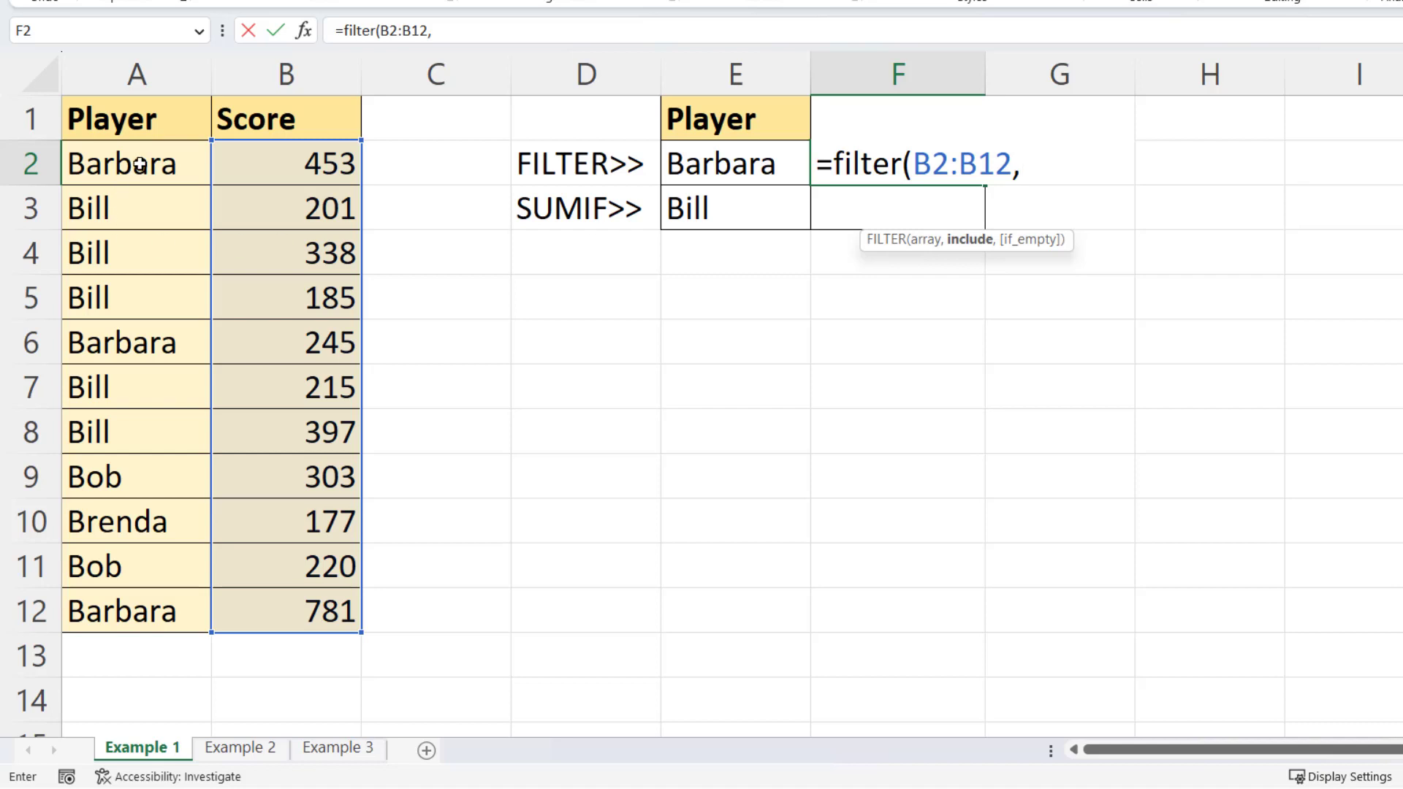
{"action": "left_click_drag", "start_coordinate": [139, 164], "coordinate": [109, 598]}
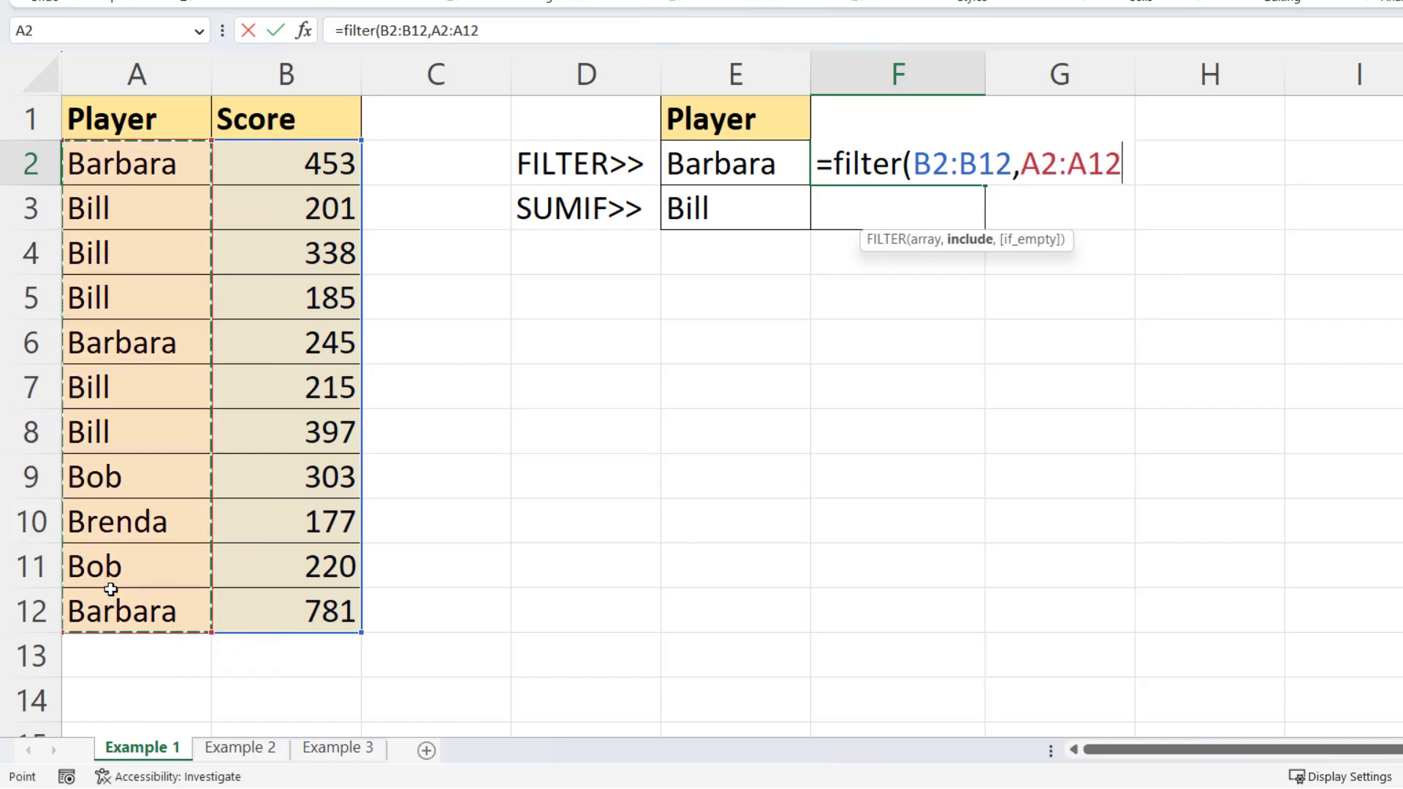
{"action": "type", "text": "="}
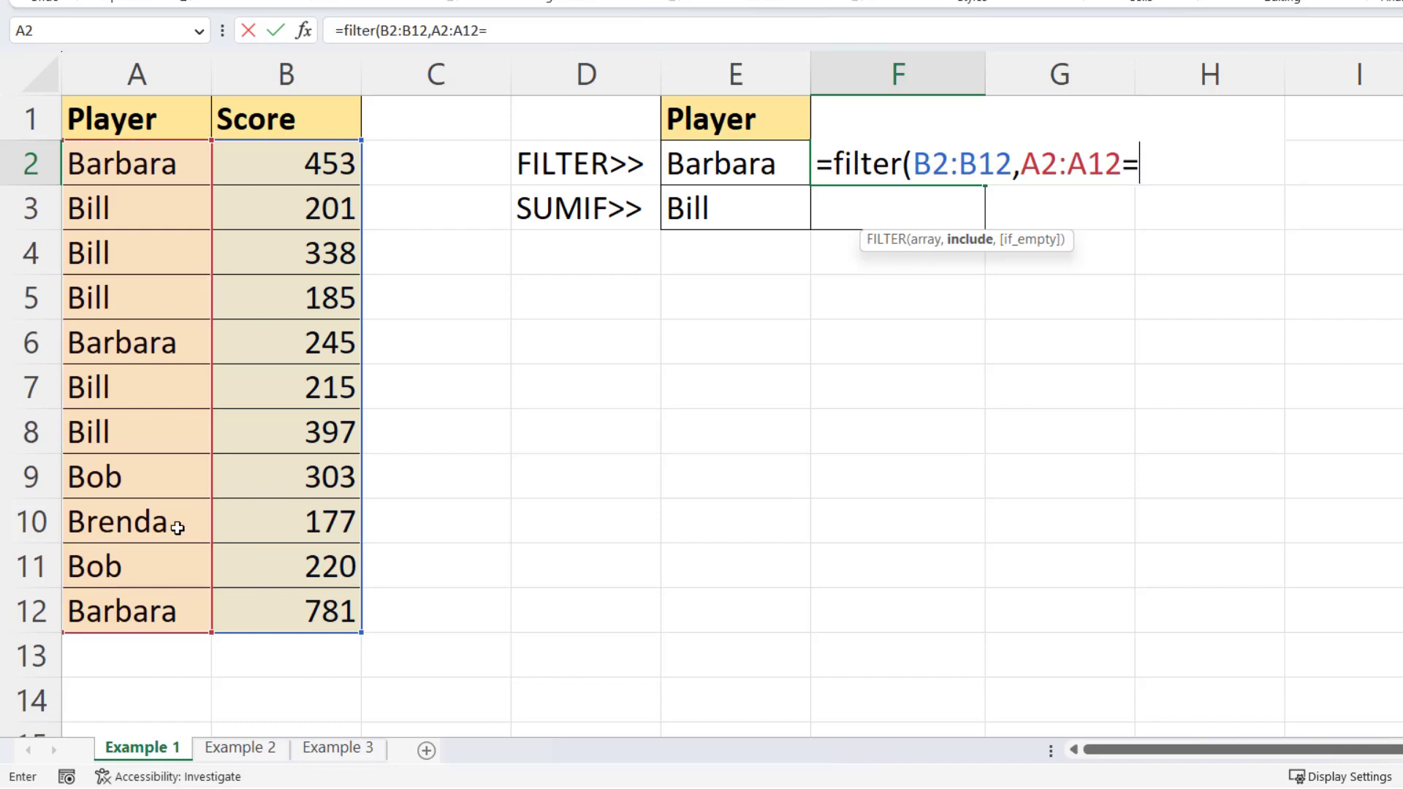
{"action": "left_click", "coordinate": [714, 164]}
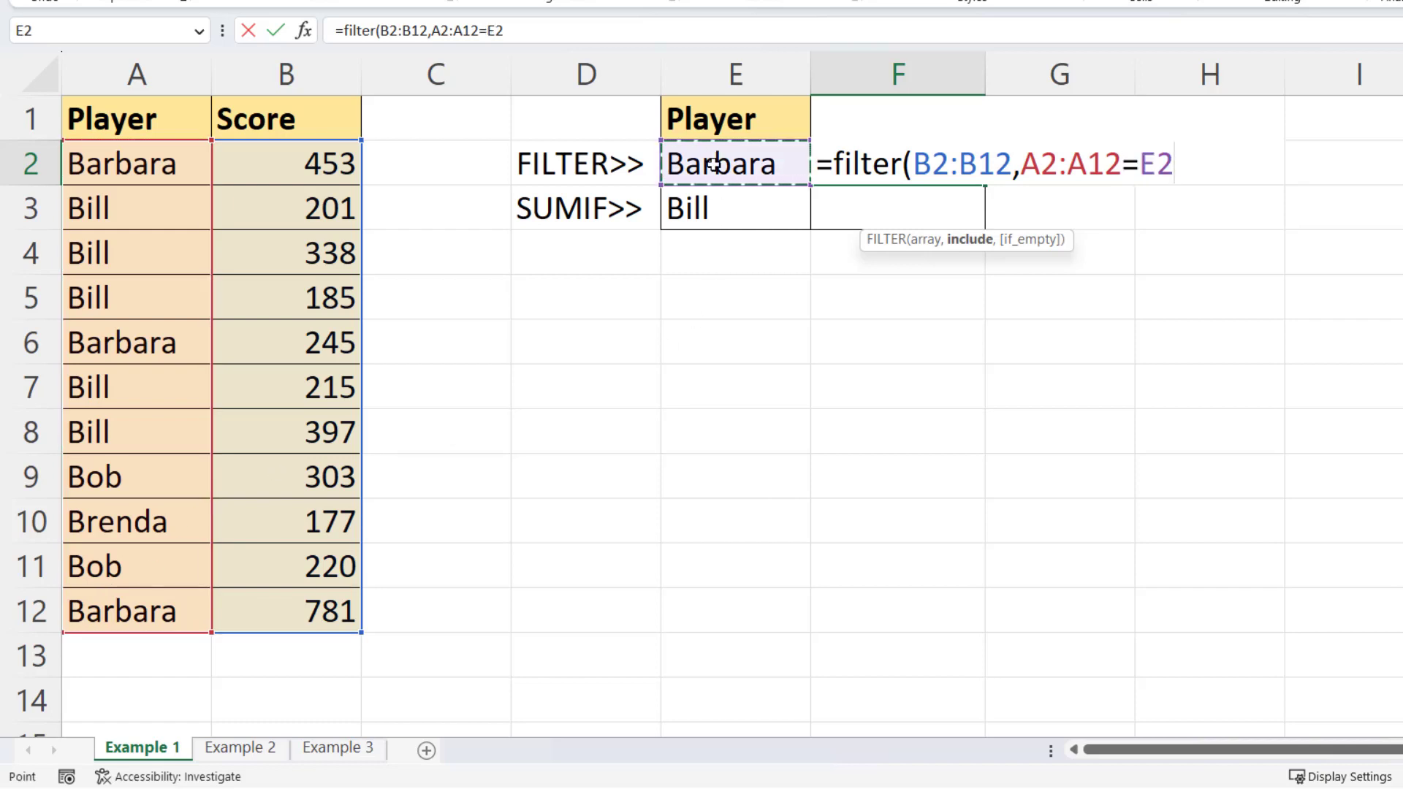
{"action": "type", "text": ")"}
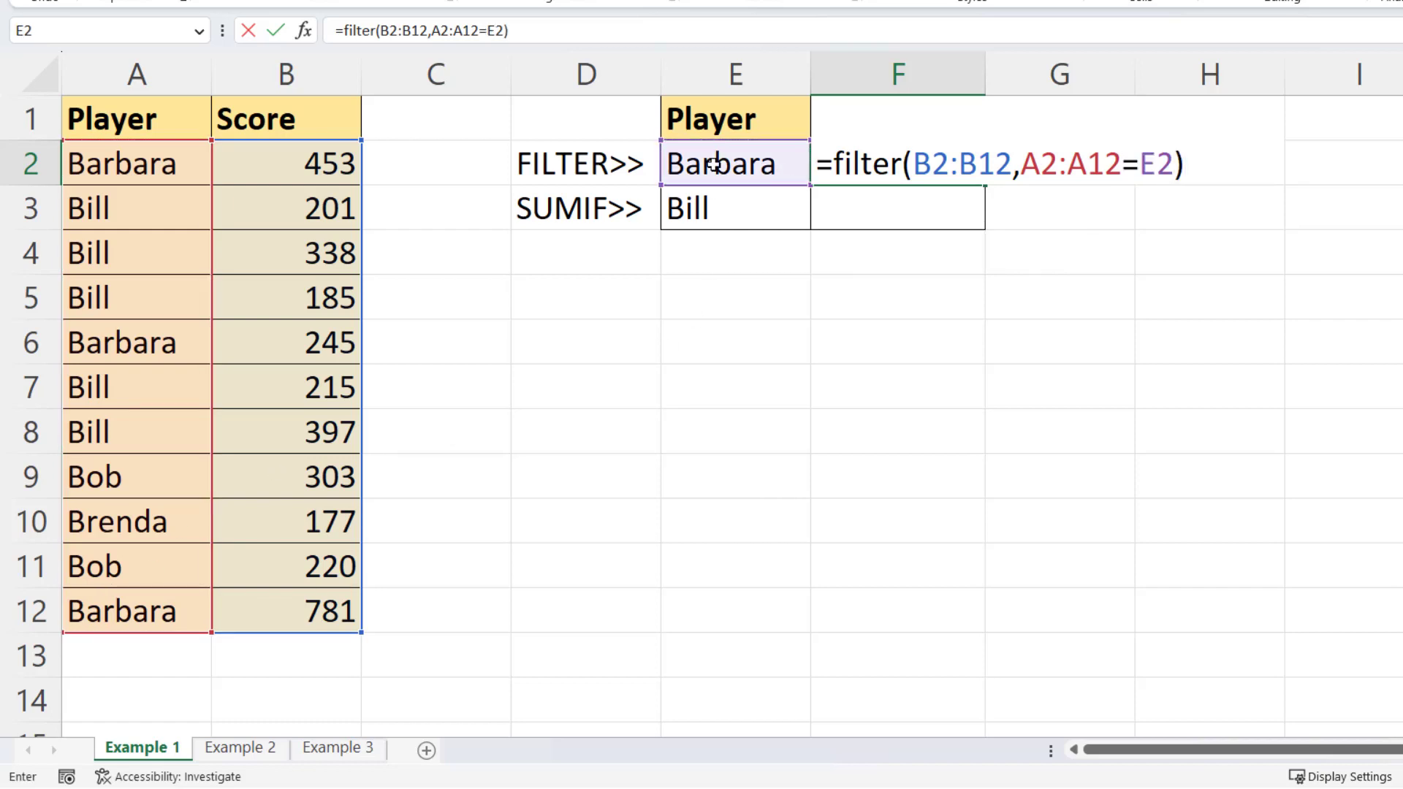
{"action": "key", "text": "Return"}
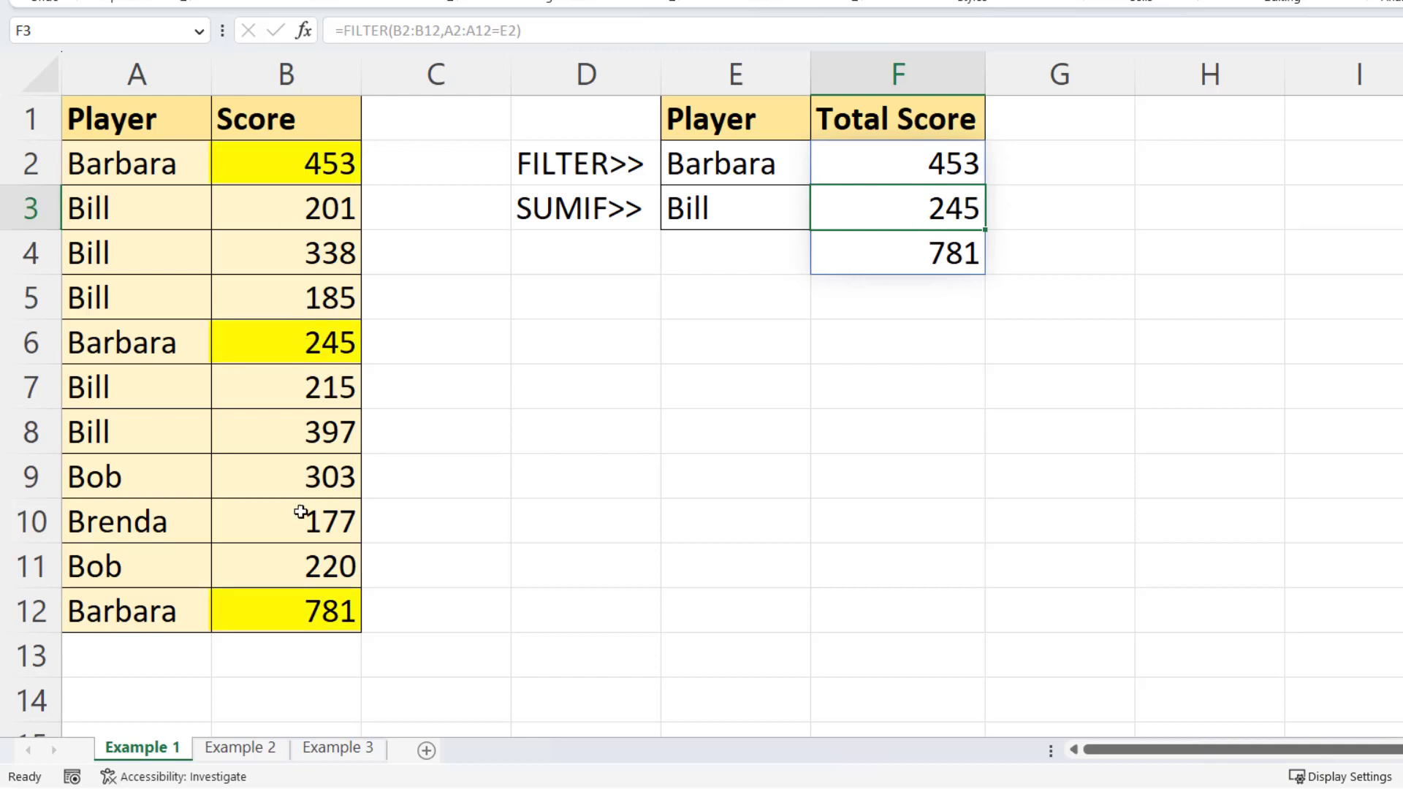
- Wrap the F2 formula in SUM so it totals 1479
{"action": "double_click", "coordinate": [909, 166]}
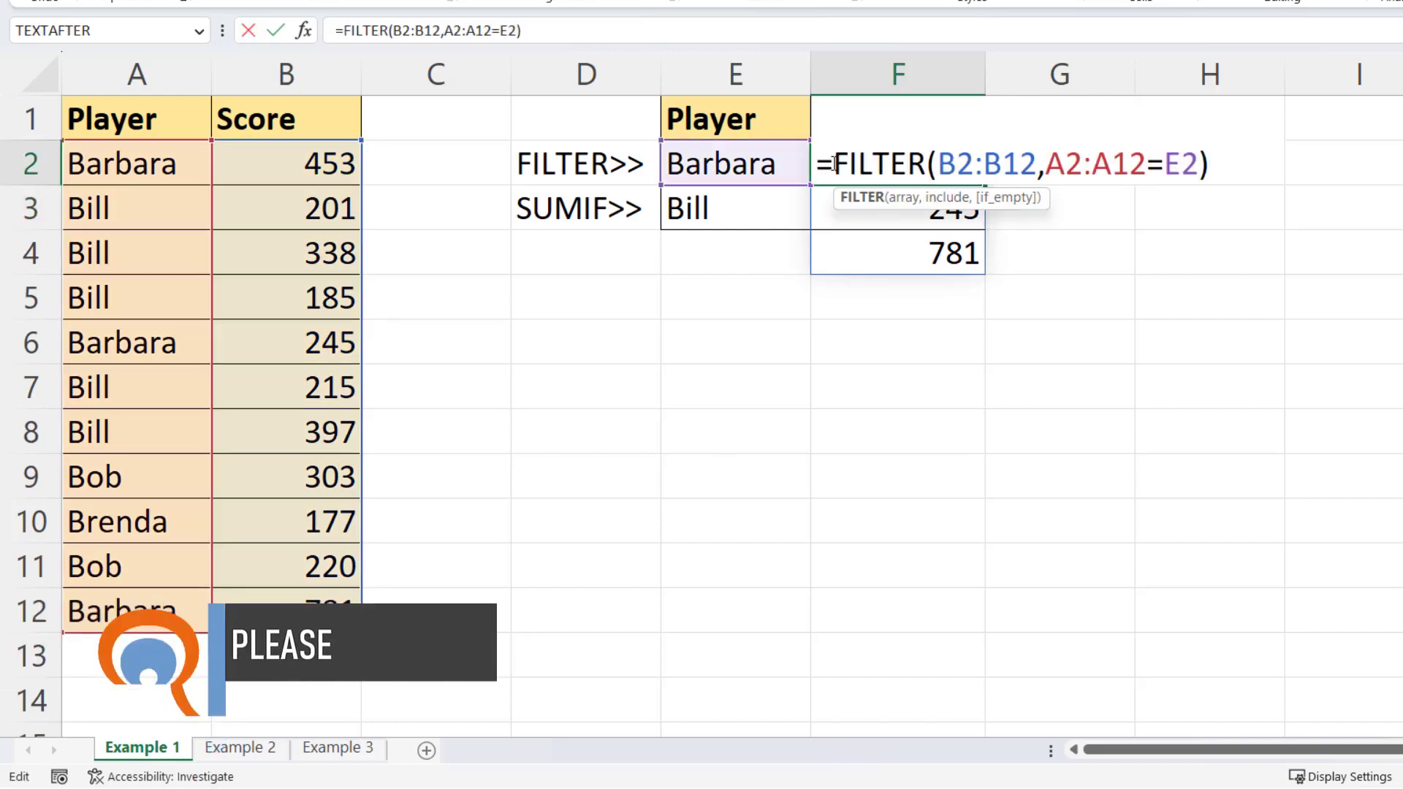
{"action": "type", "text": "SUM("}
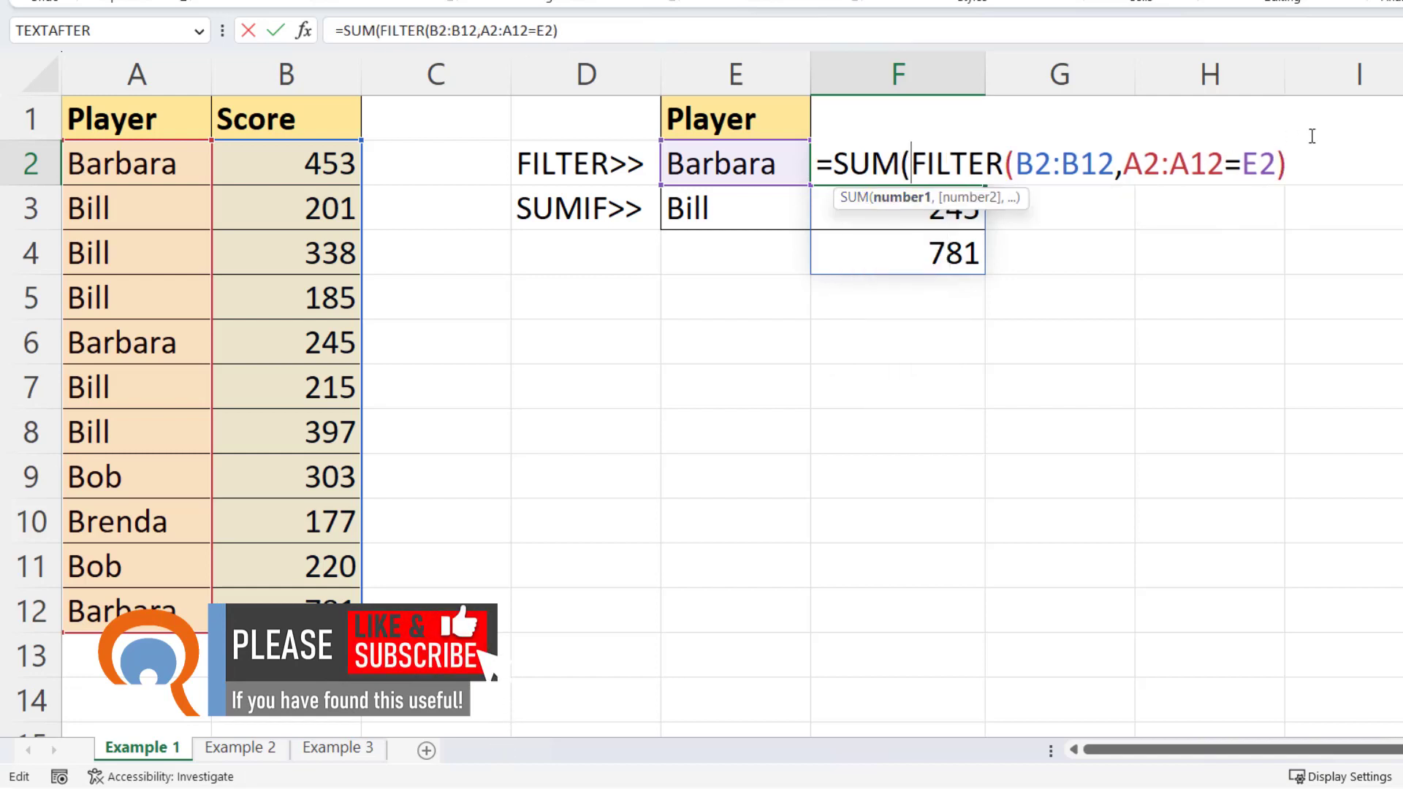
{"action": "key", "text": "End"}
{"action": "type", "text": ")"}
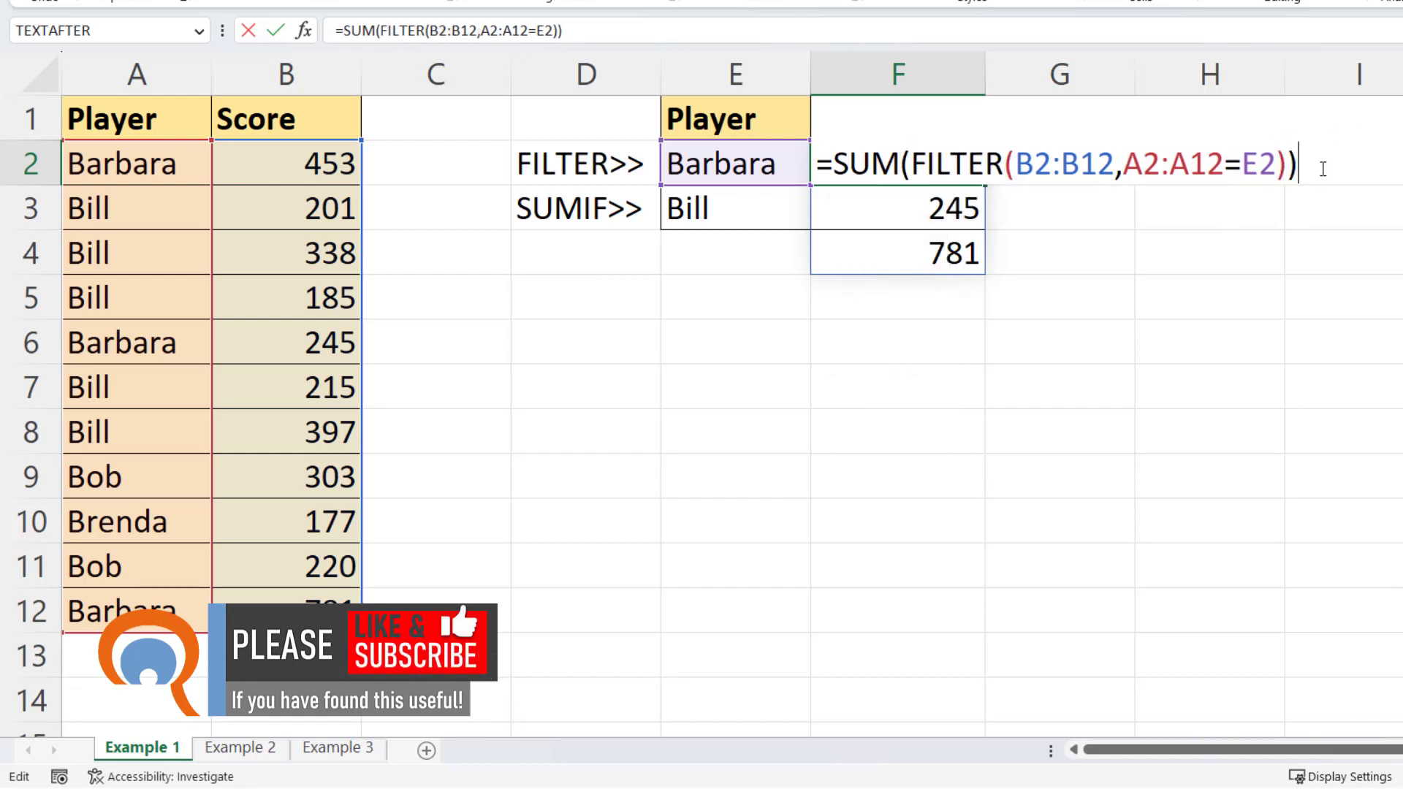
{"action": "key", "text": "Return"}
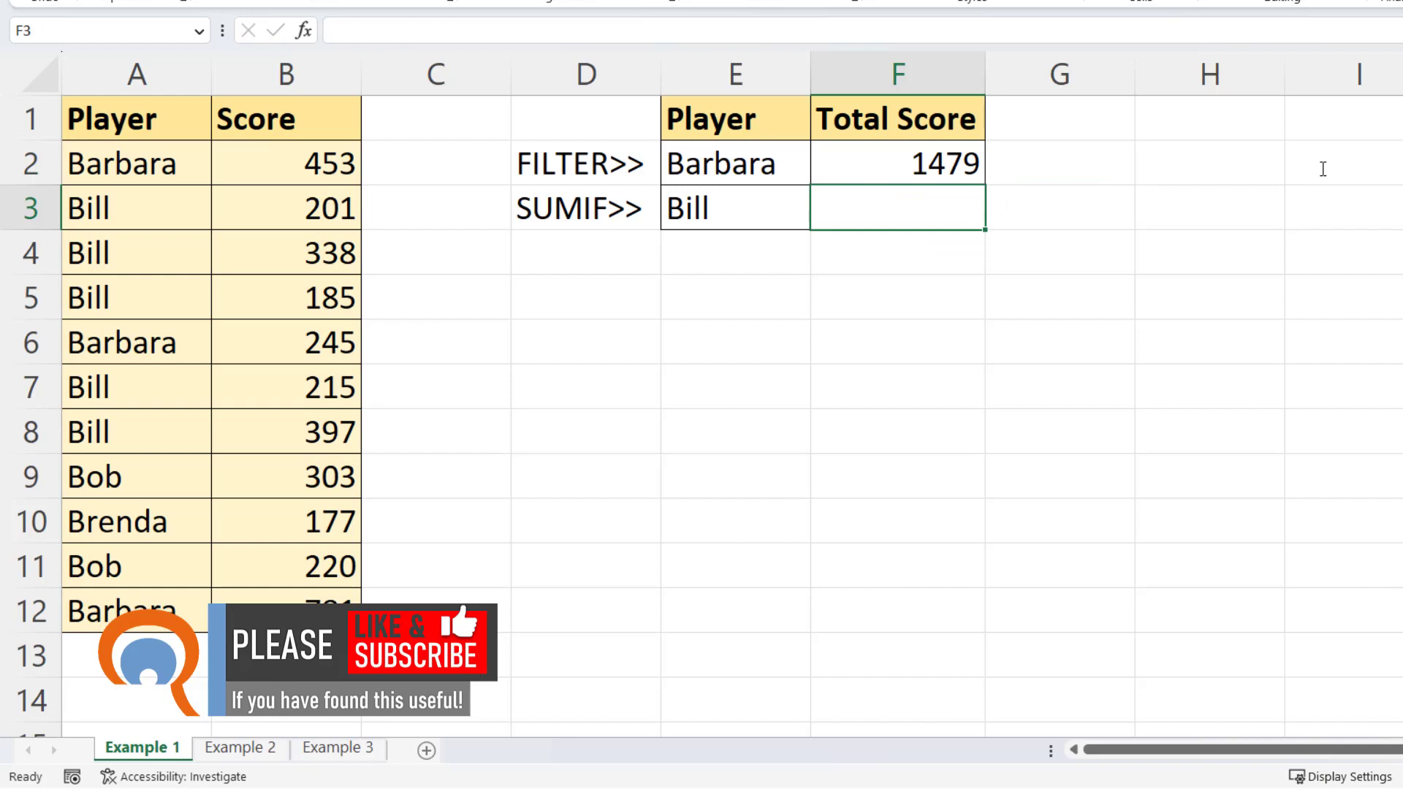
- Enter =SUMIF(A2:A12,E3,B2:B12) in F3 to total the chosen player's scores
{"action": "type", "text": "=S"}
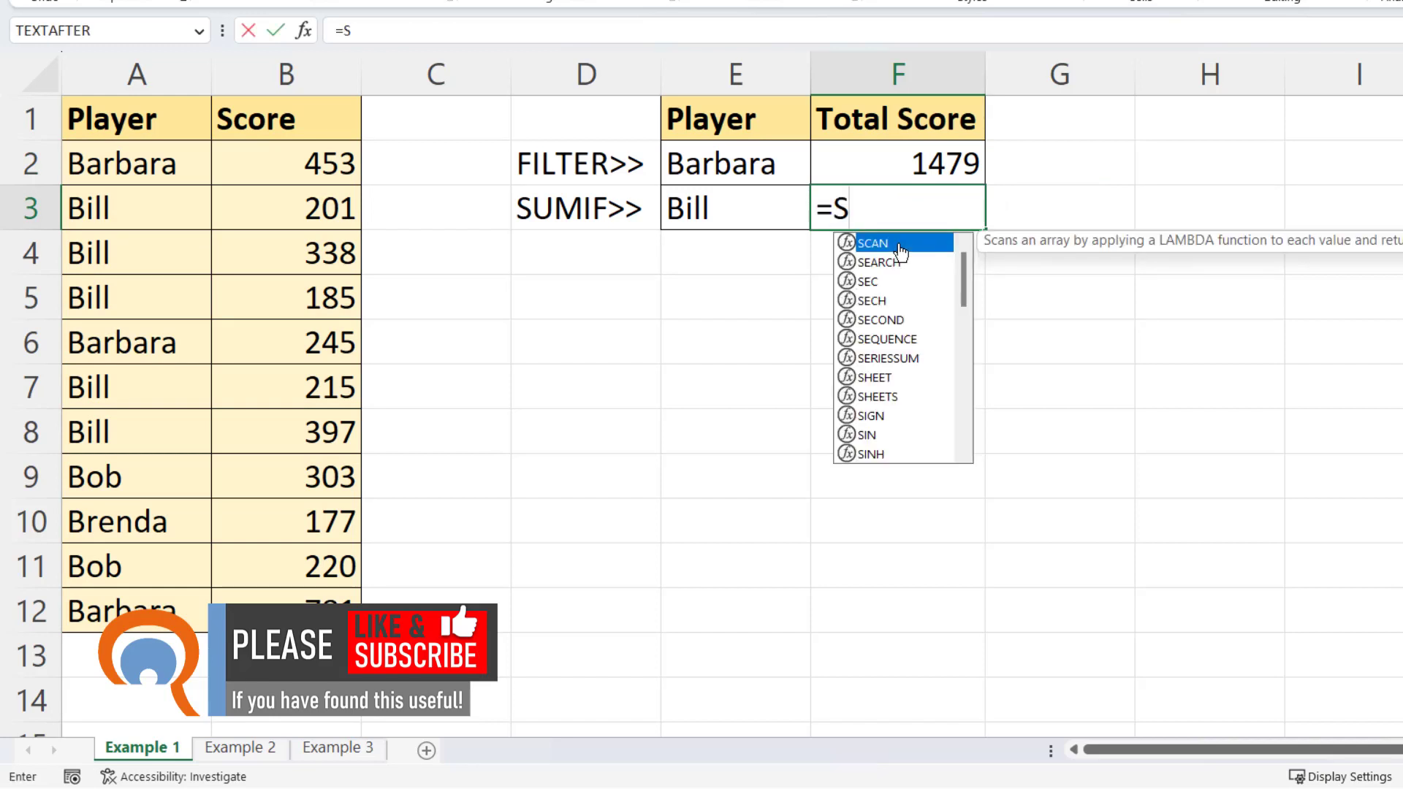
{"action": "type", "text": "UMIF("}
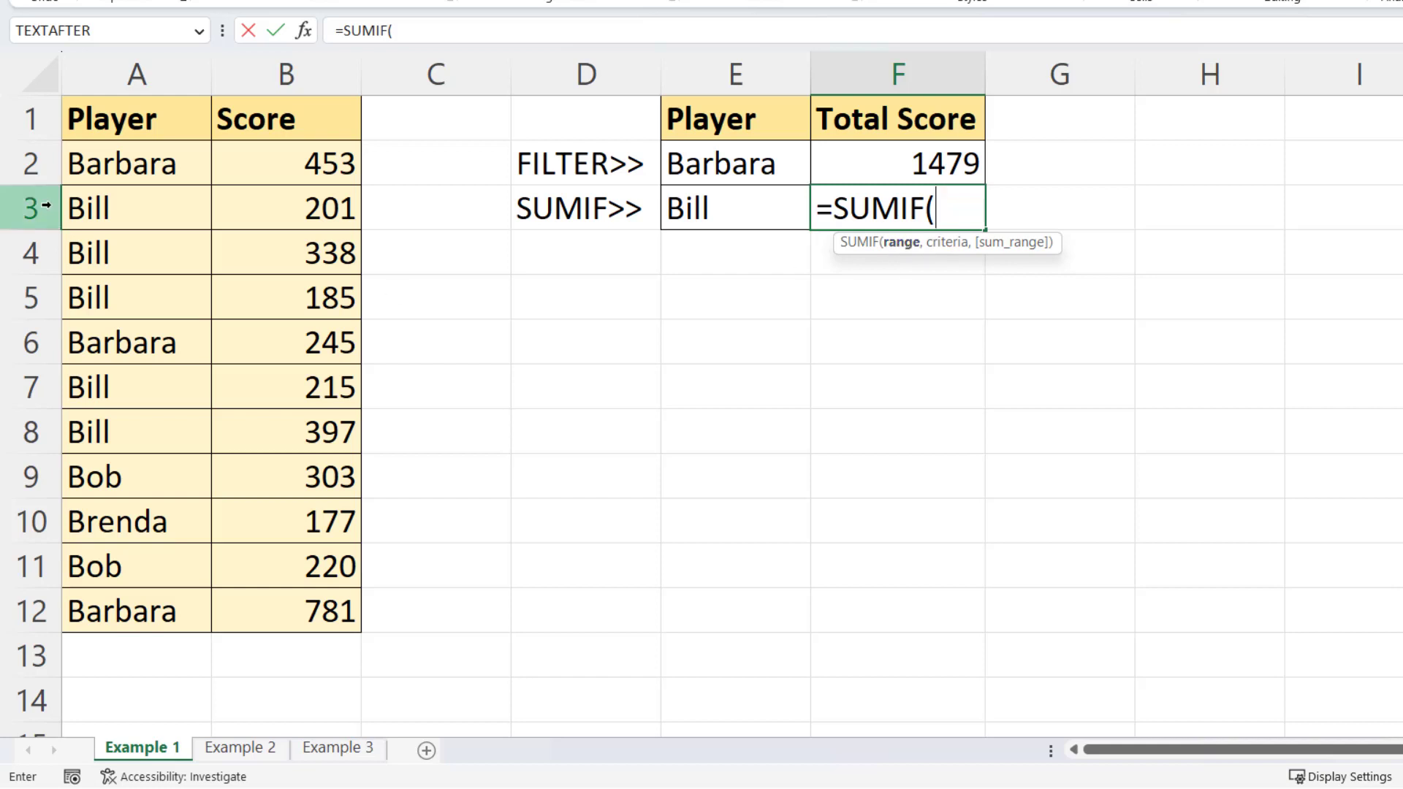
{"action": "left_click_drag", "start_coordinate": [102, 165], "coordinate": [95, 601]}
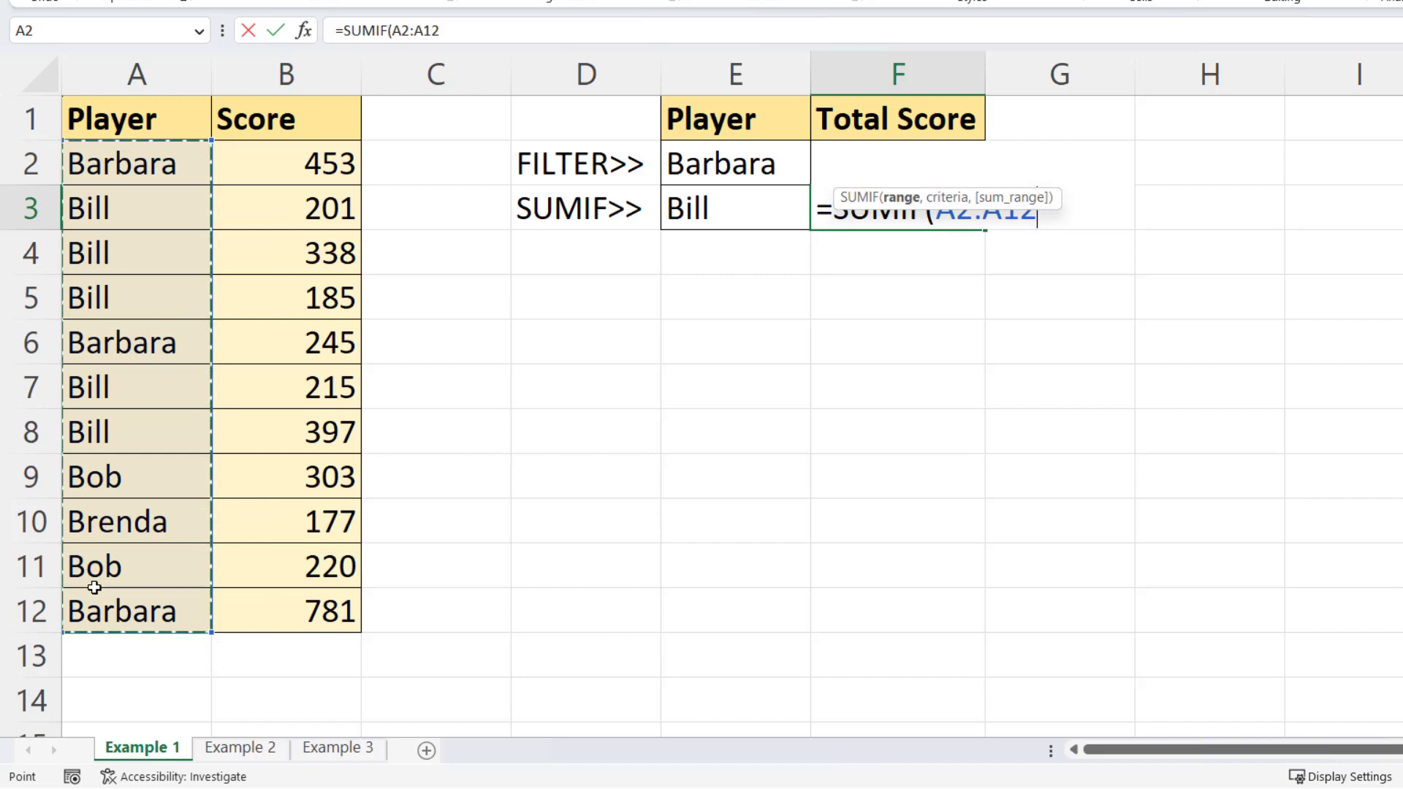
{"action": "type", "text": ","}
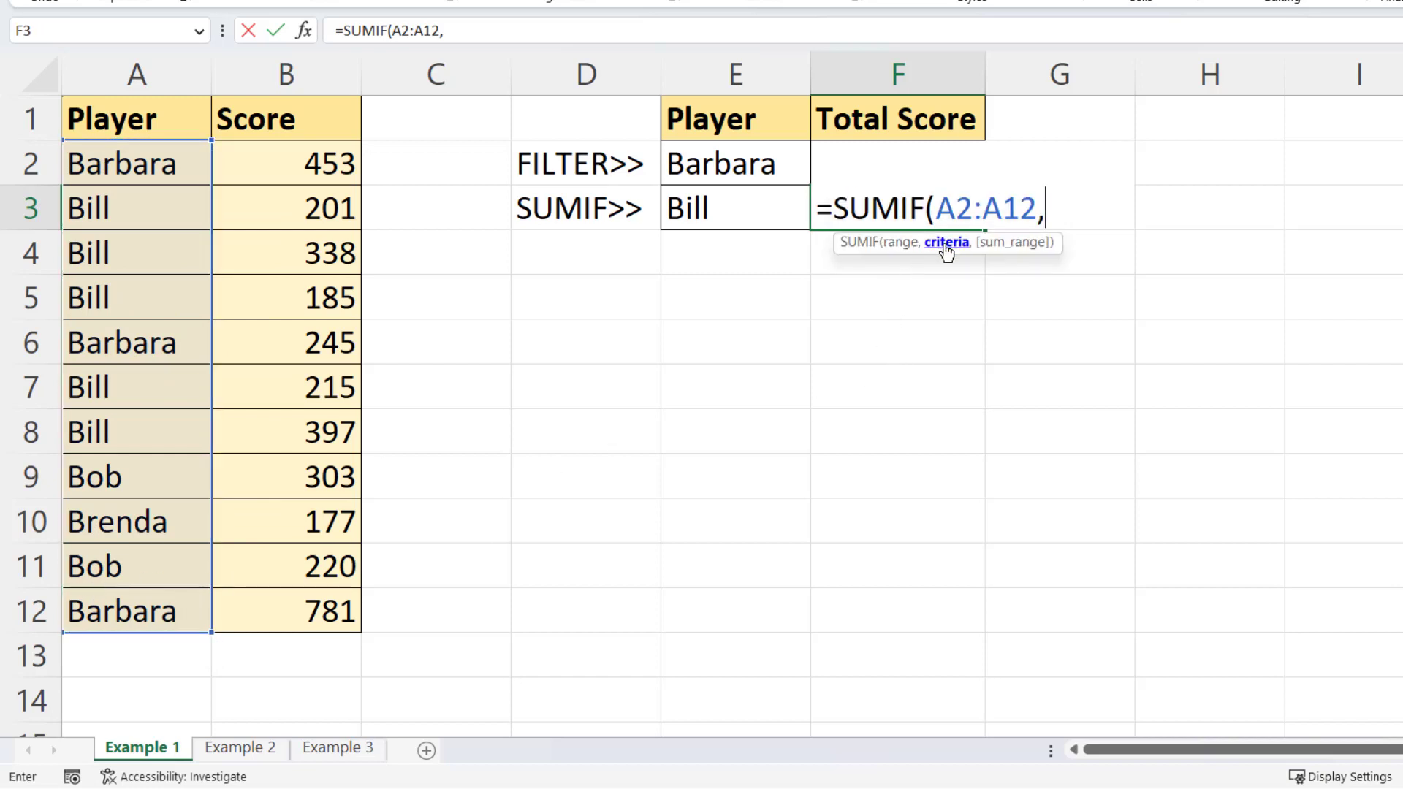
{"action": "left_click", "coordinate": [721, 204]}
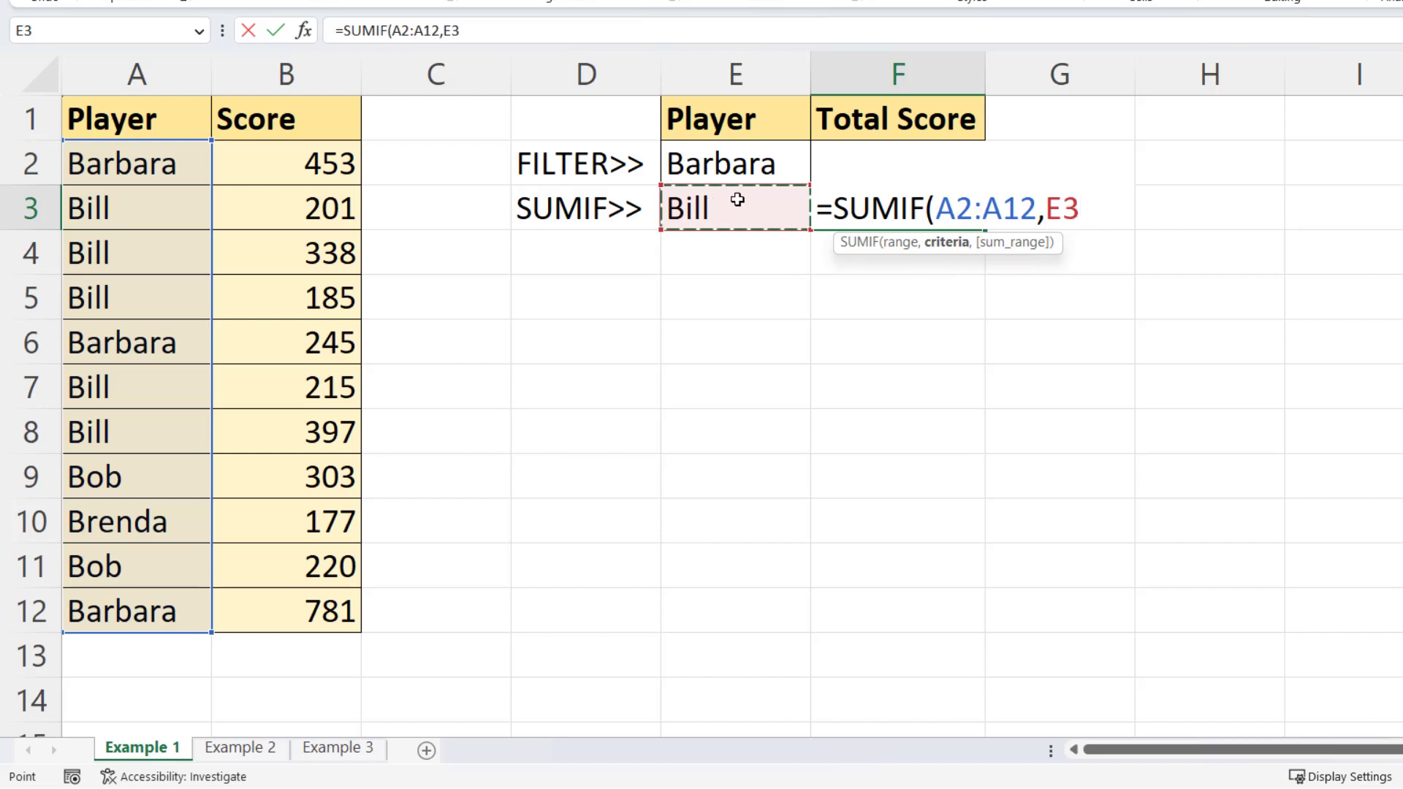
{"action": "type", "text": ","}
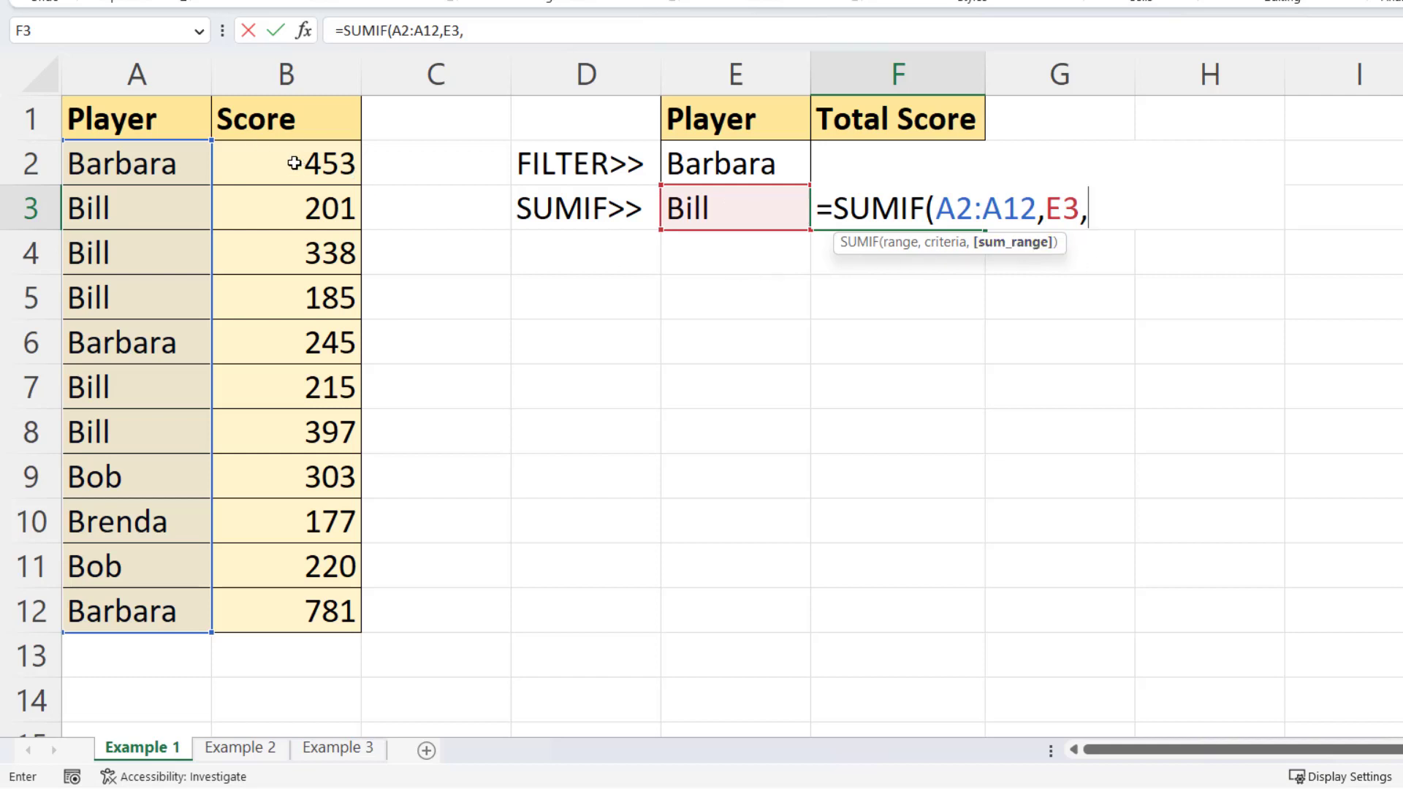
{"action": "left_click_drag", "start_coordinate": [293, 163], "coordinate": [276, 593]}
{"action": "type", "text": ")"}
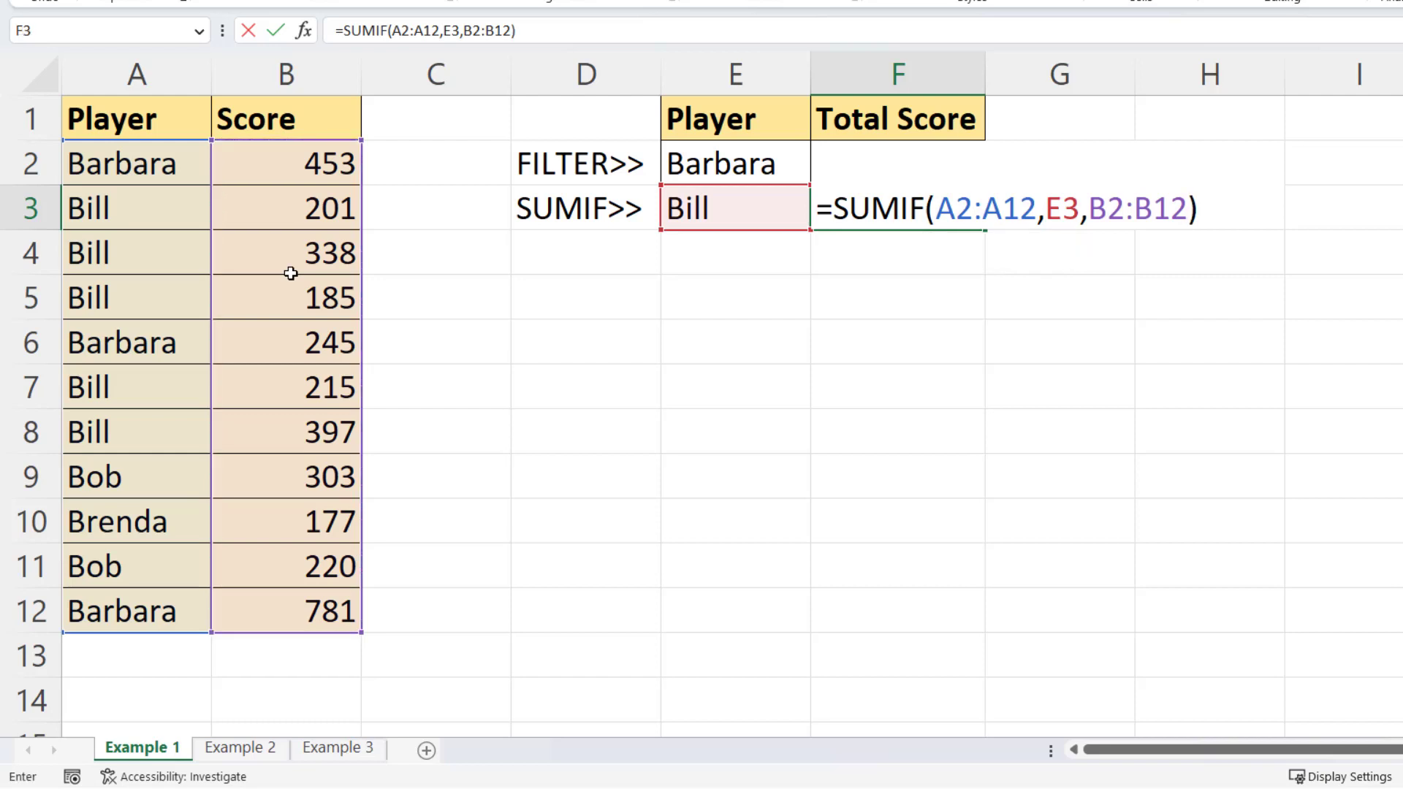
{"action": "key", "text": "Return"}
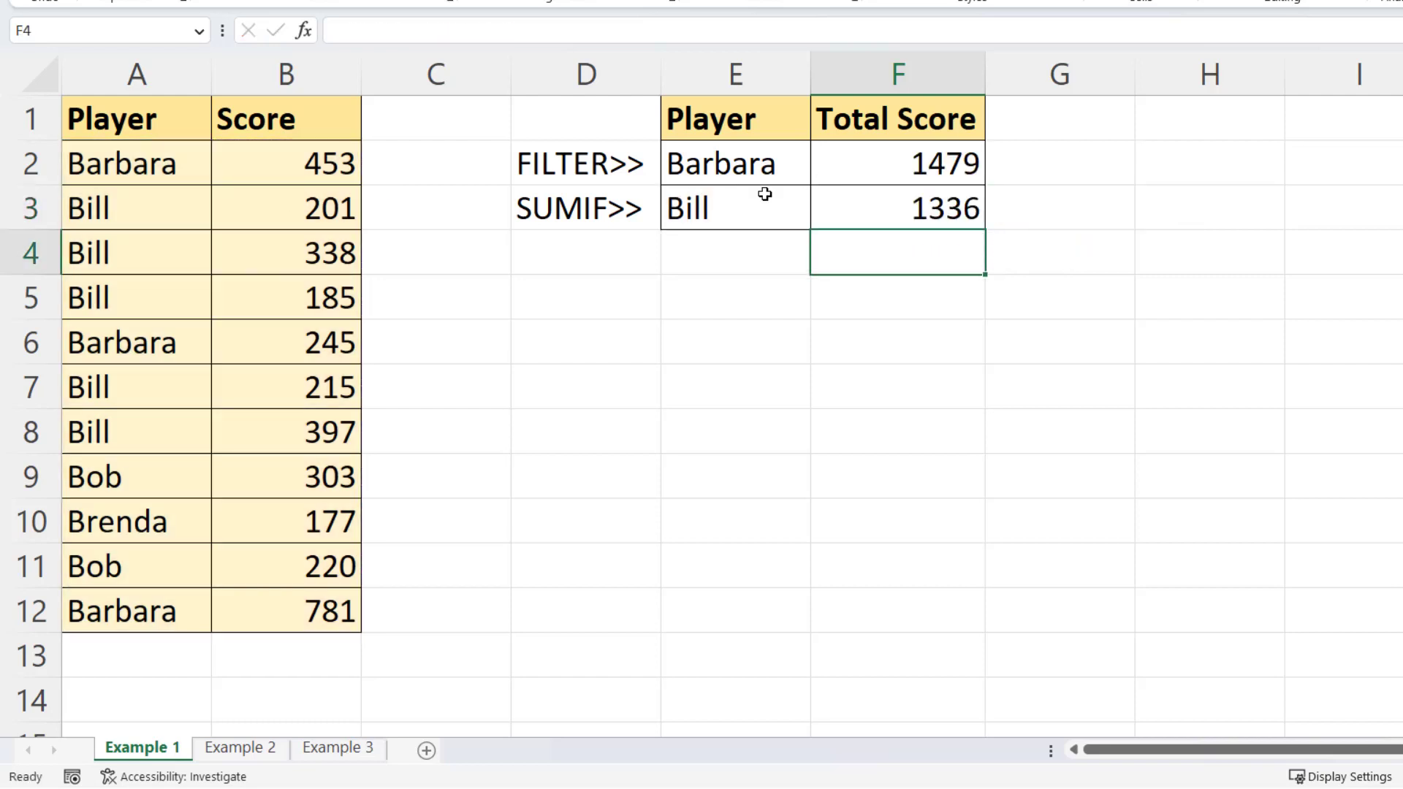
- Switch the player in E3 to Barbara so the SUMIF shows 1479
{"action": "left_click", "coordinate": [761, 195]}
{"action": "left_click", "coordinate": [820, 218]}
{"action": "left_click", "coordinate": [707, 252]}
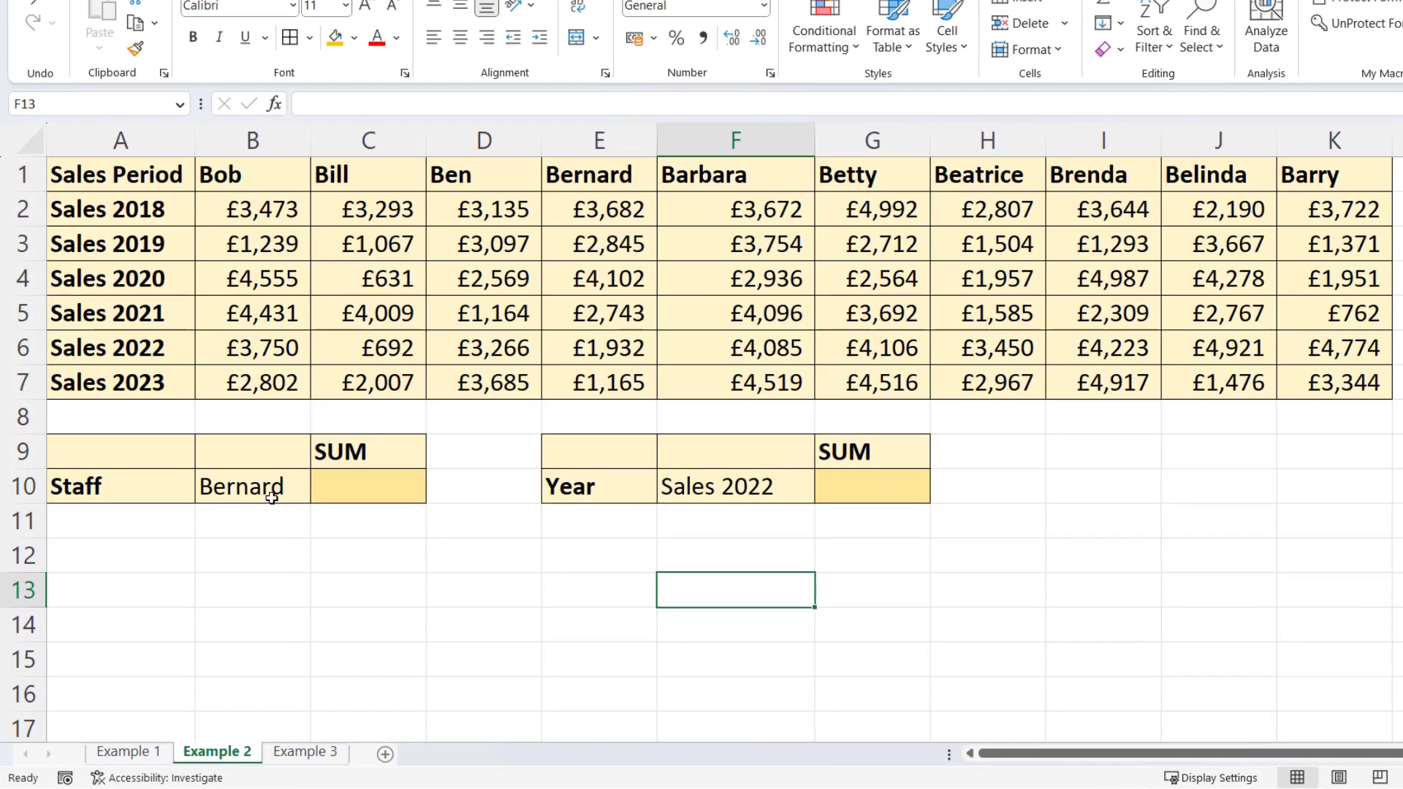
- Choose Barbara as the staff member in B10
{"action": "left_click", "coordinate": [263, 490]}
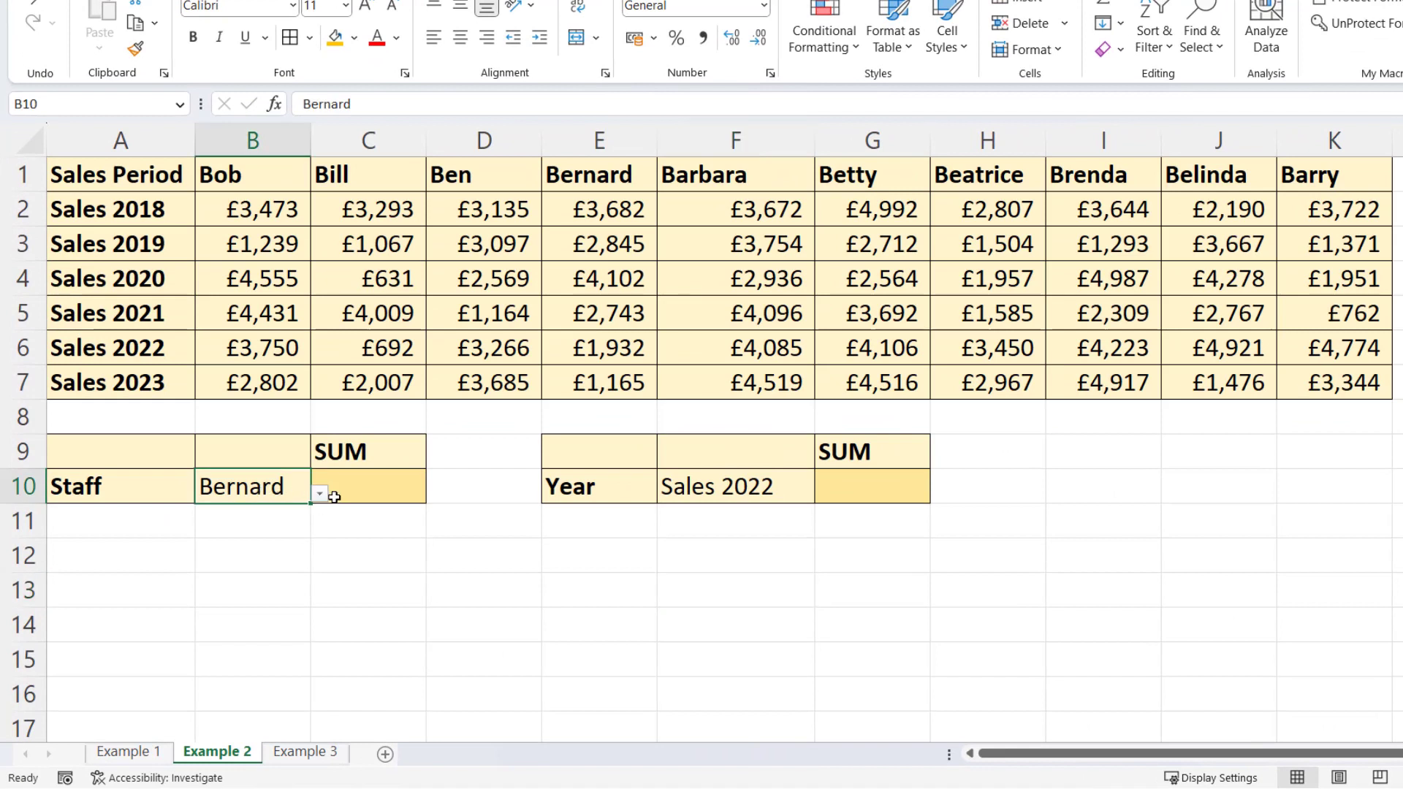
{"action": "left_click", "coordinate": [320, 495]}
{"action": "left_click", "coordinate": [198, 569]}
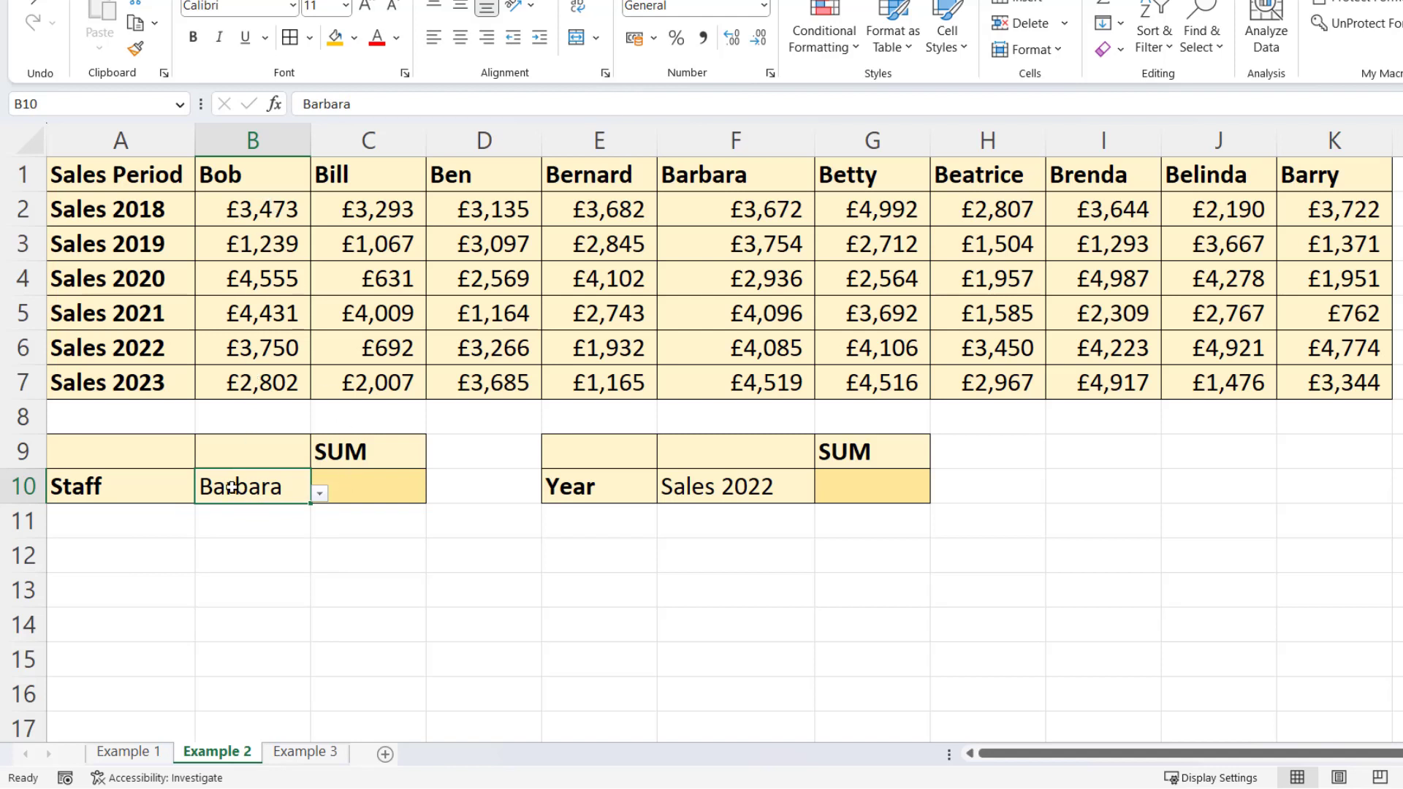
- Enter =XLOOKUP(B10,B1:K1,B2:K7) in C10 to return the selected staff member's sales
{"action": "left_click", "coordinate": [355, 489]}
{"action": "type", "text": "=xlo"}
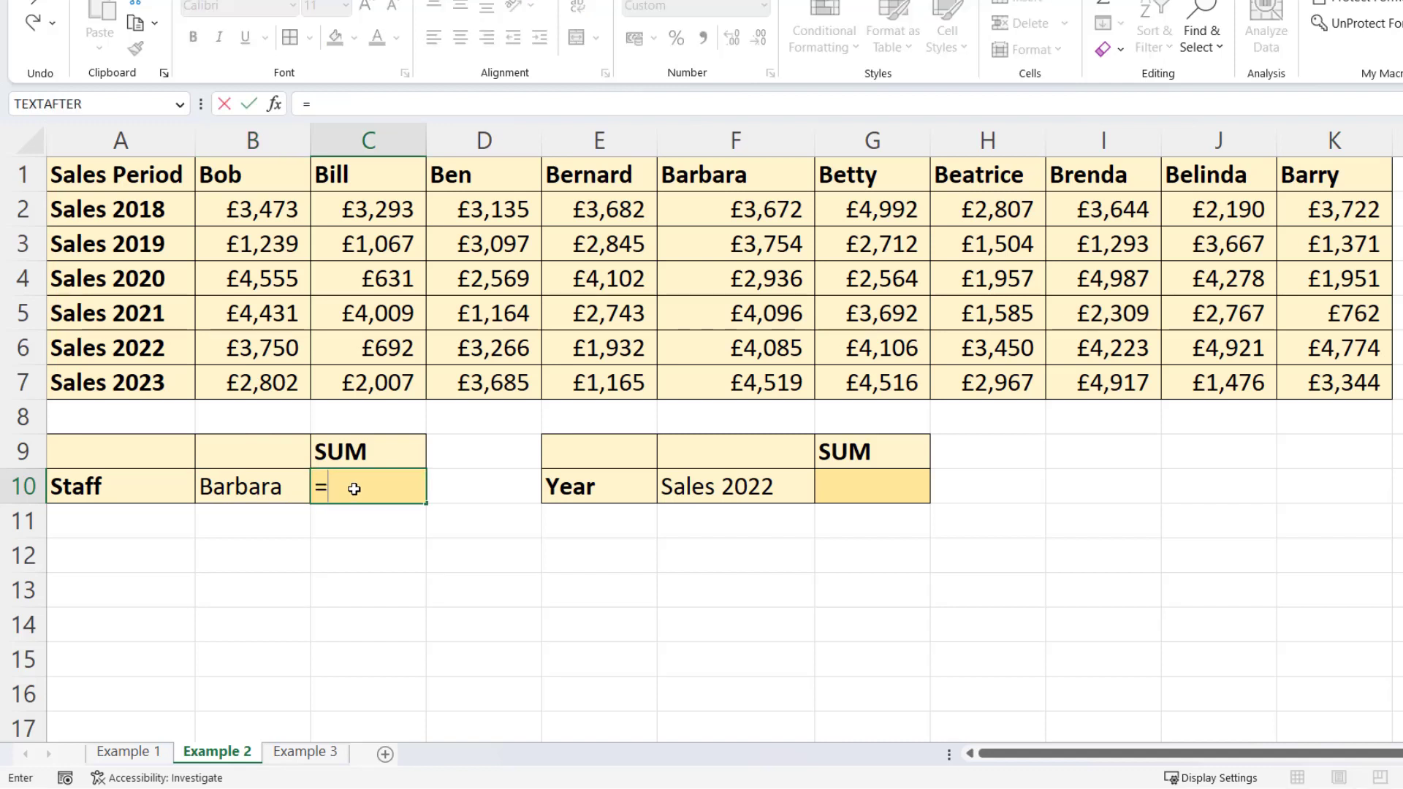
{"action": "key", "text": "Tab"}
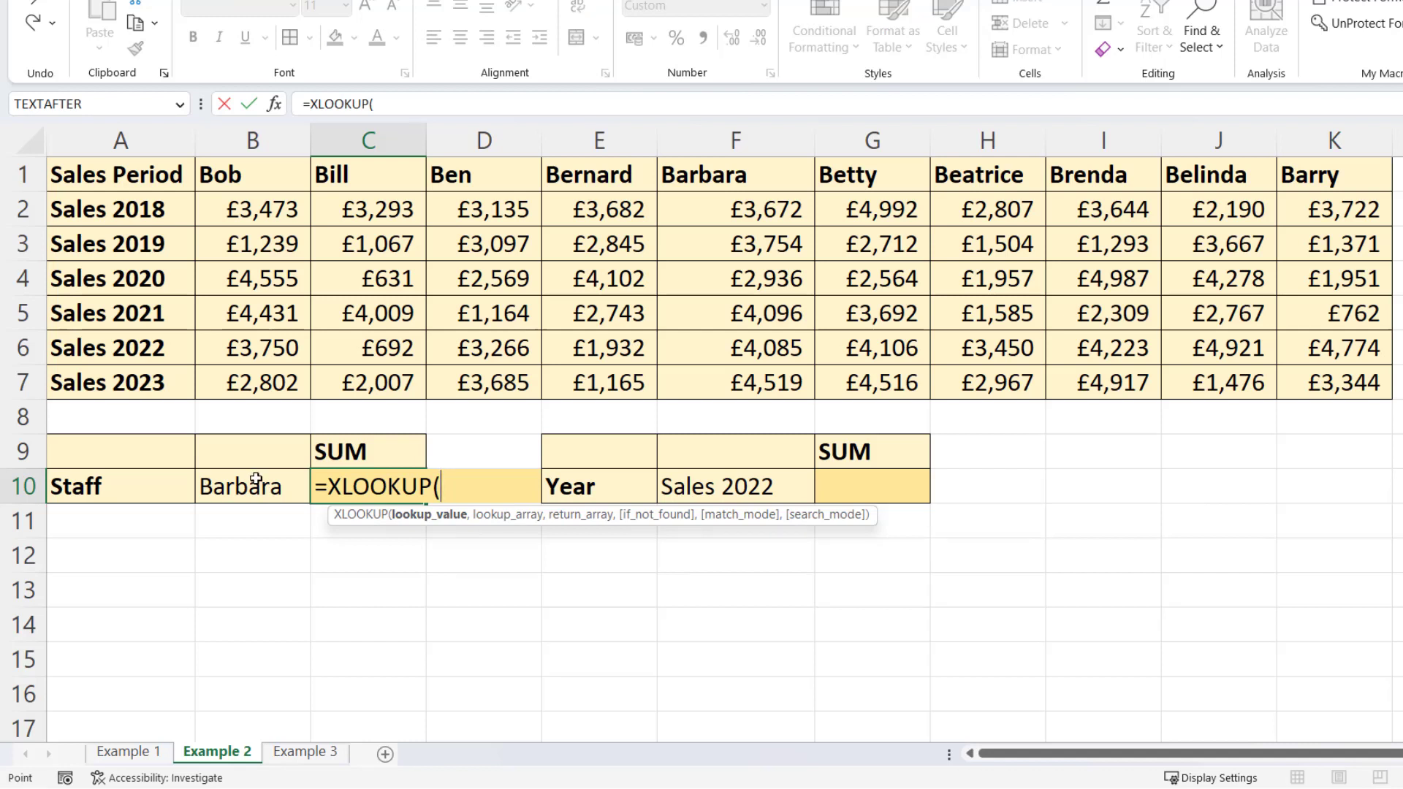
{"action": "left_click", "coordinate": [214, 486]}
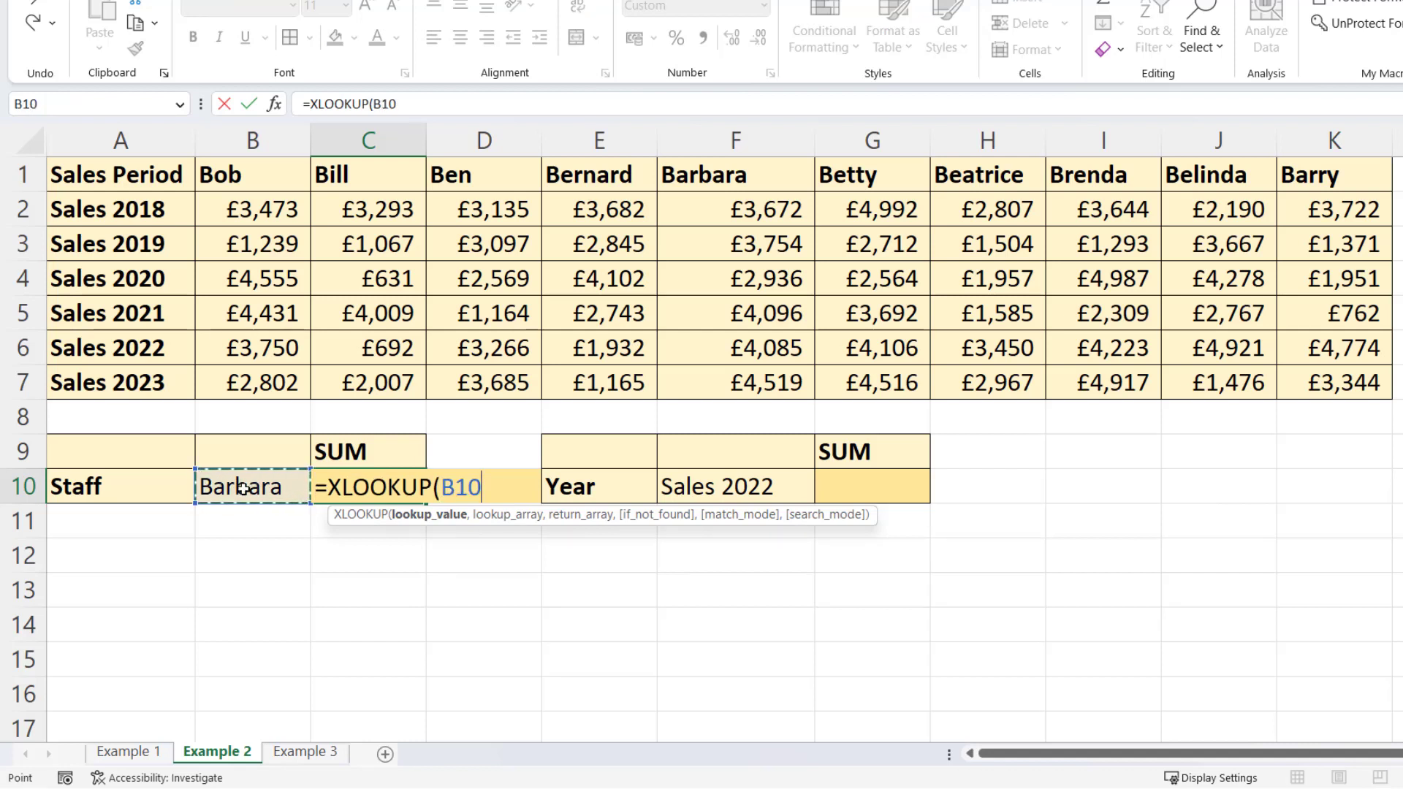
{"action": "type", "text": ","}
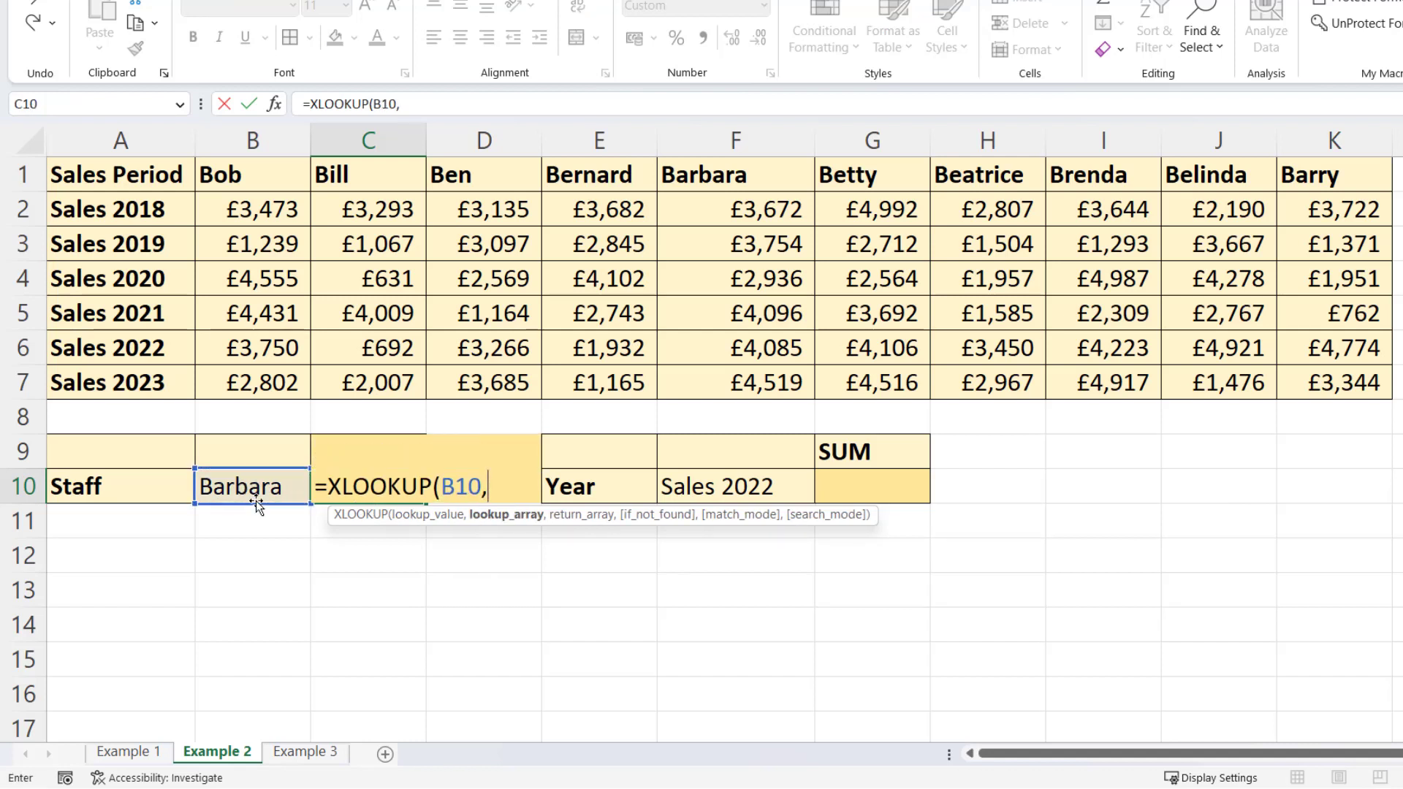
{"action": "left_click_drag", "start_coordinate": [221, 169], "coordinate": [1300, 169]}
{"action": "type", "text": ","}
{"action": "left_click", "coordinate": [241, 210]}
{"action": "left_click_drag", "start_coordinate": [304, 225], "coordinate": [1296, 367]}
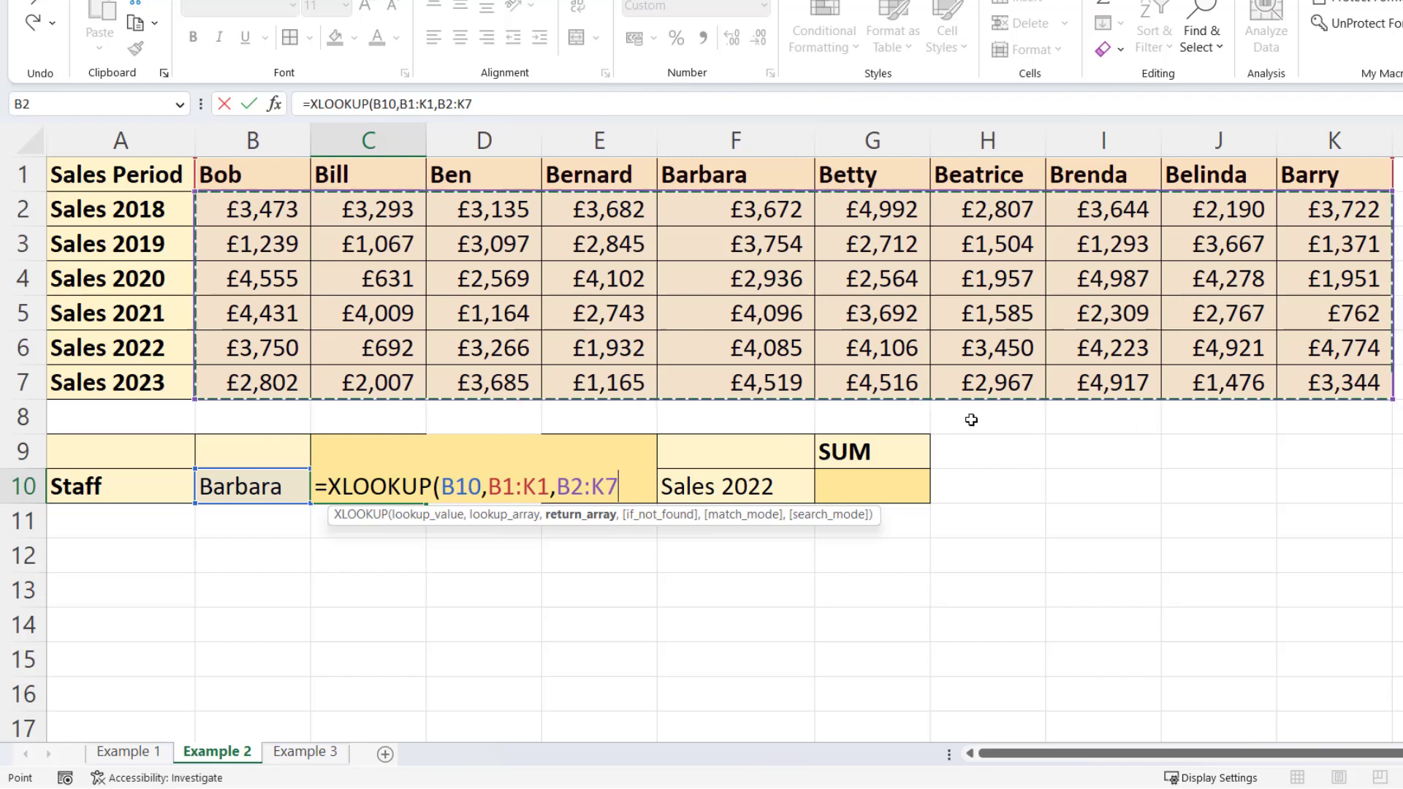
{"action": "type", "text": ")"}
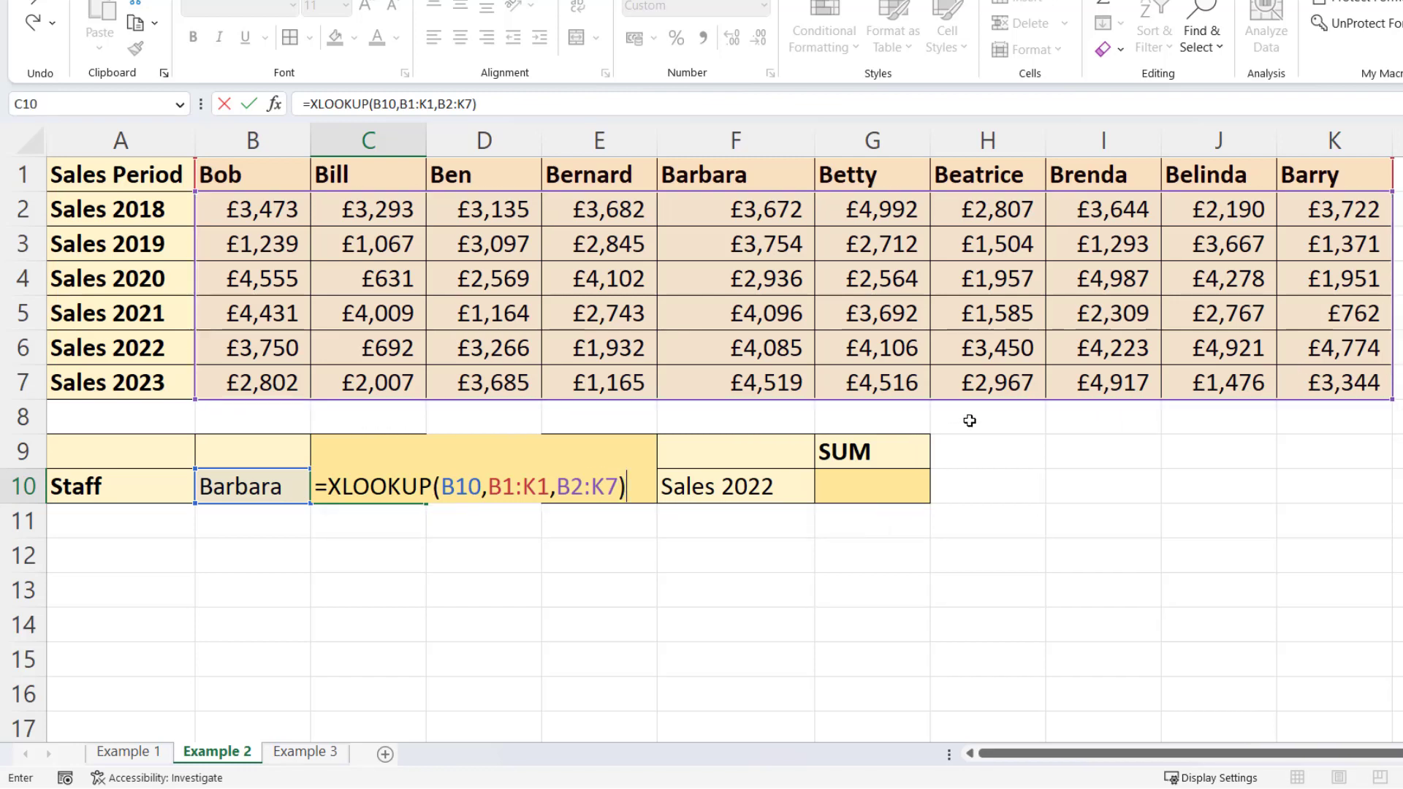
{"action": "key", "text": "Return"}
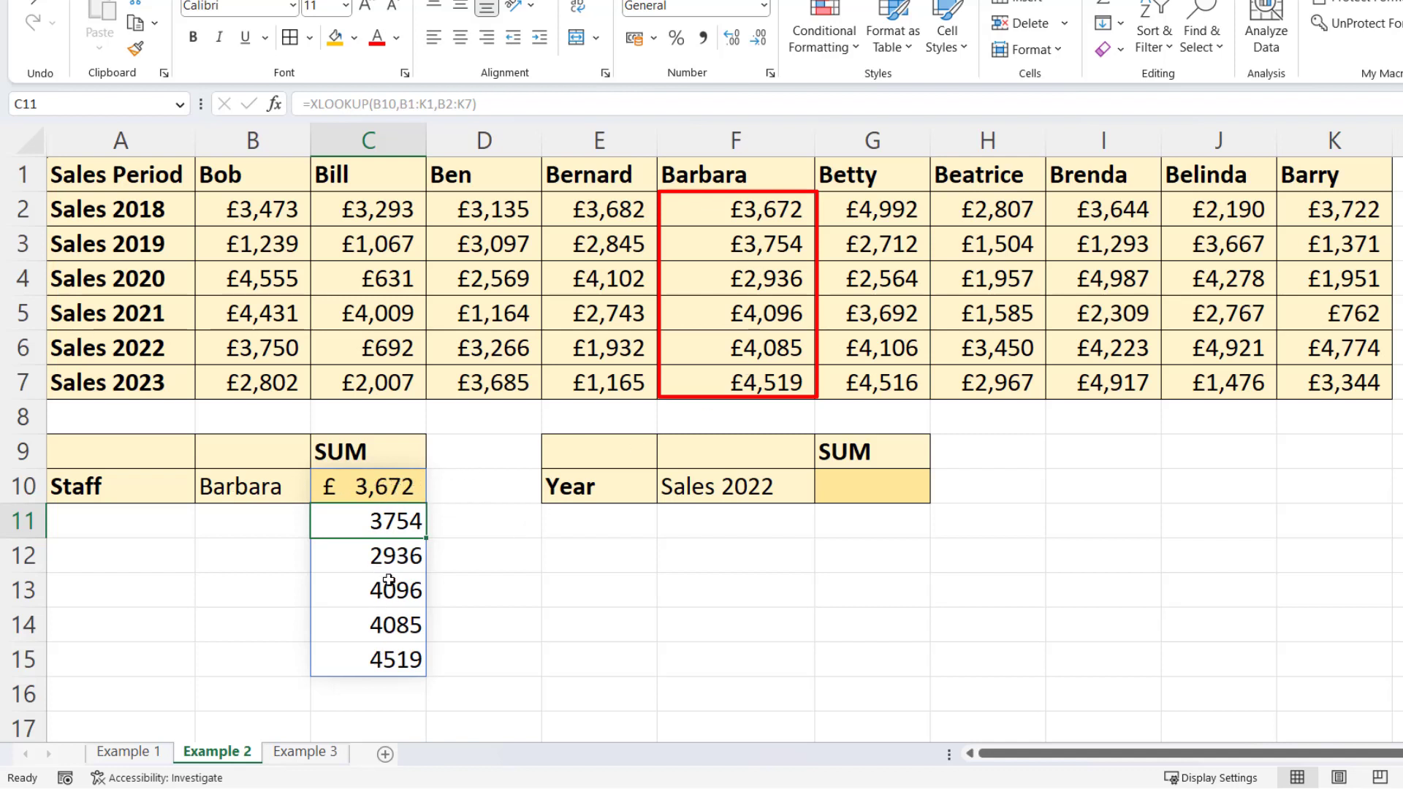
- Switch the staff member in B10 to Ben
{"action": "left_click", "coordinate": [257, 484]}
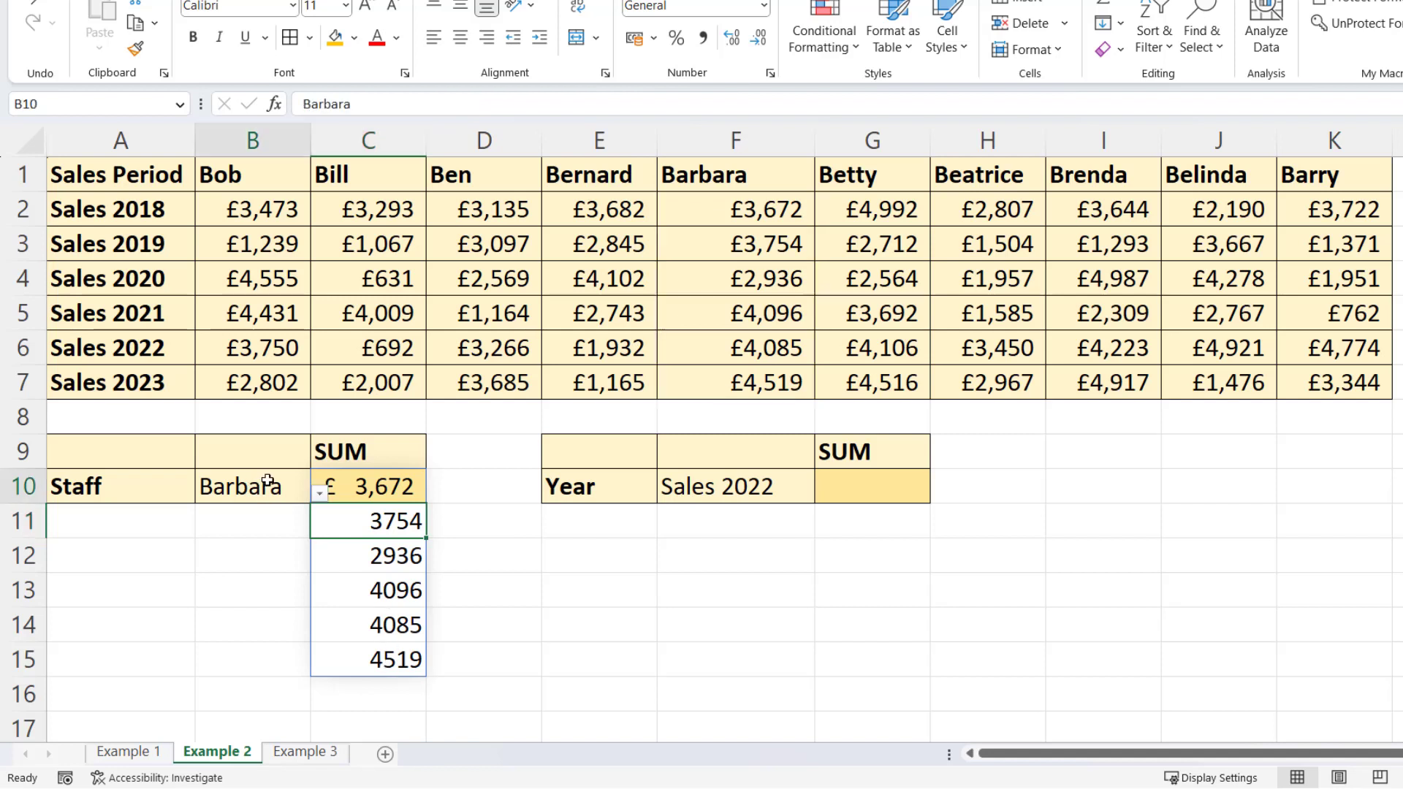
{"action": "left_click", "coordinate": [317, 497]}
{"action": "left_click", "coordinate": [248, 523]}
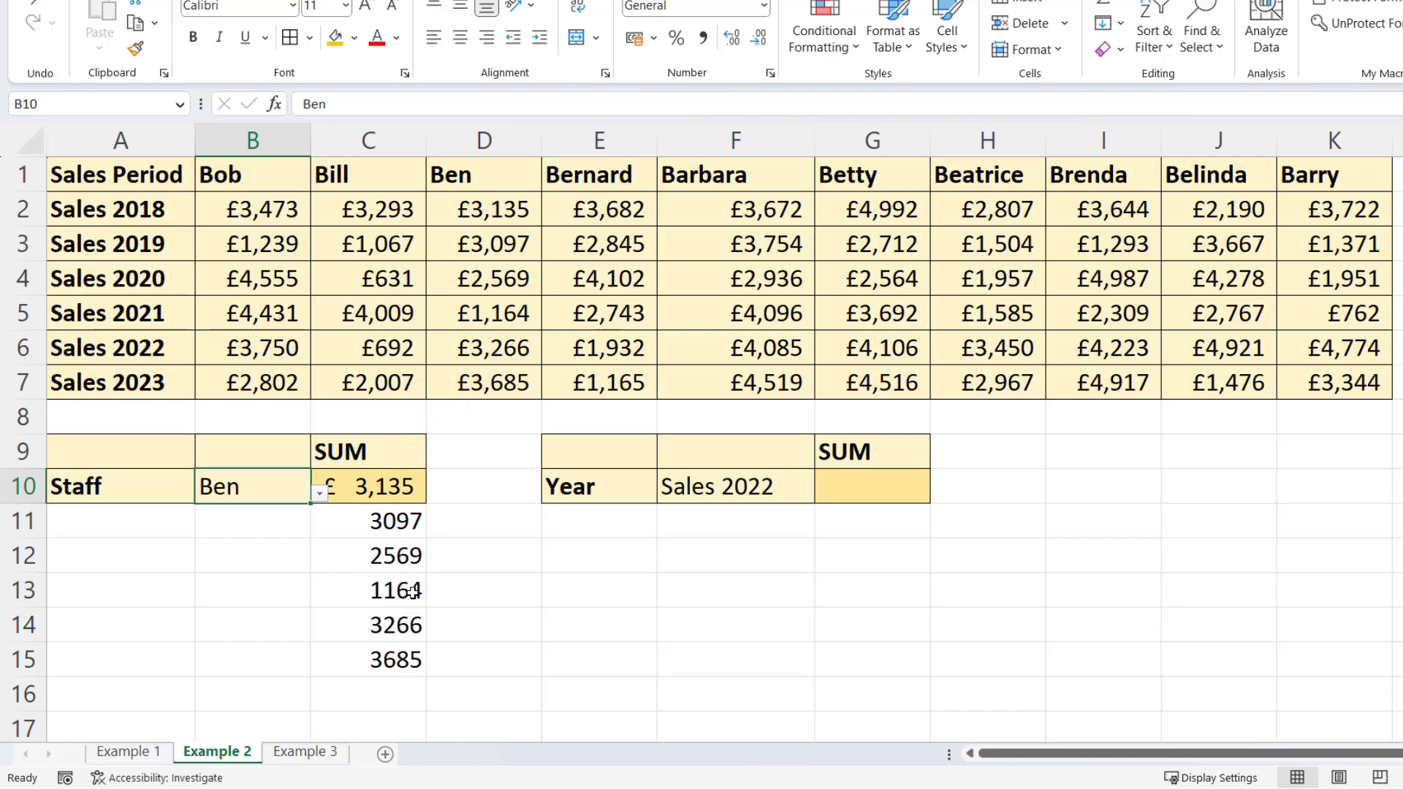
- Wrap C10's XLOOKUP in SUM and choose Betty in B10, totalling £22,582
{"action": "double_click", "coordinate": [396, 487]}
{"action": "left_click", "coordinate": [340, 487]}
{"action": "type", "text": "SUM(XLOOKUP(B10,B1:K1,B2:K7"}
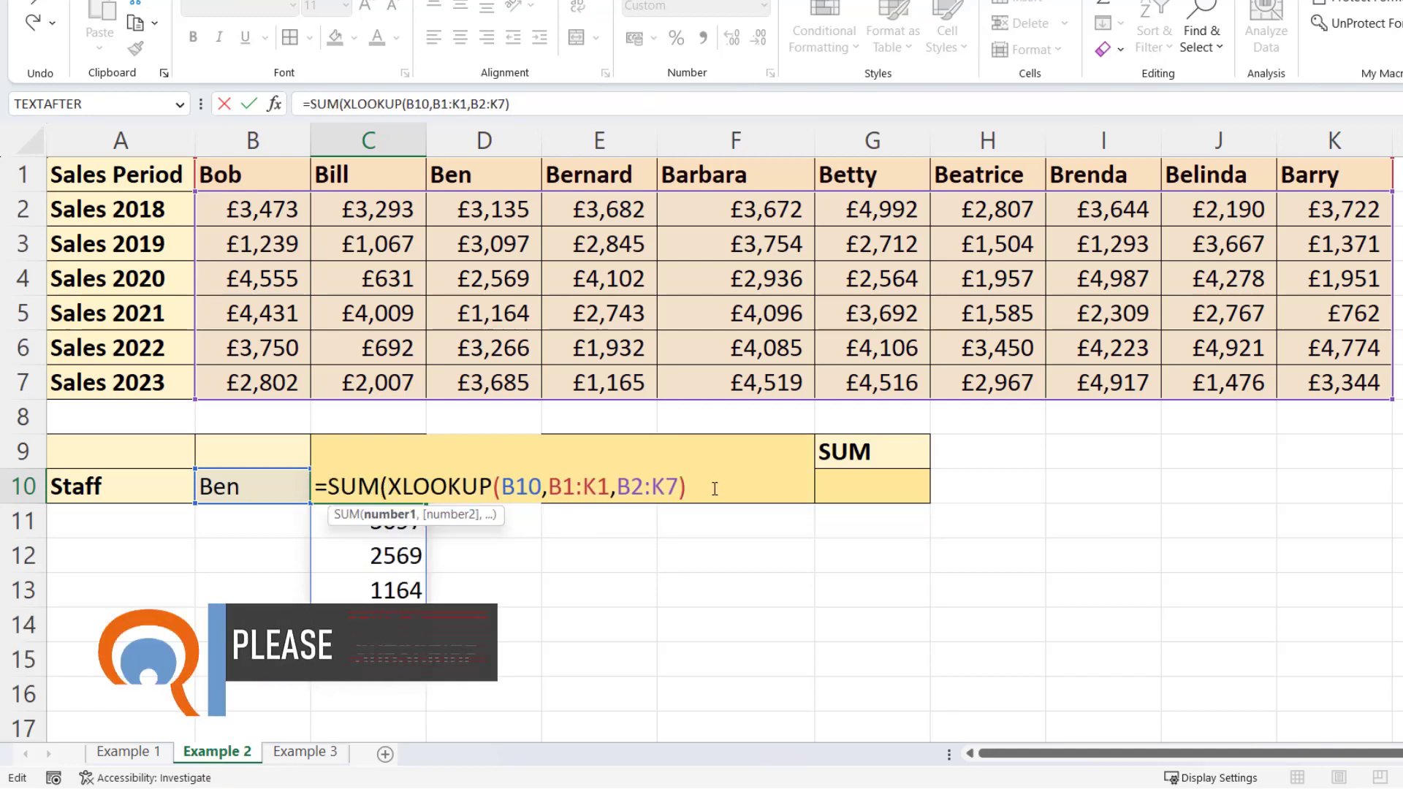
{"action": "left_click", "coordinate": [715, 489]}
{"action": "type", "text": ")"}
{"action": "key", "text": "Return"}
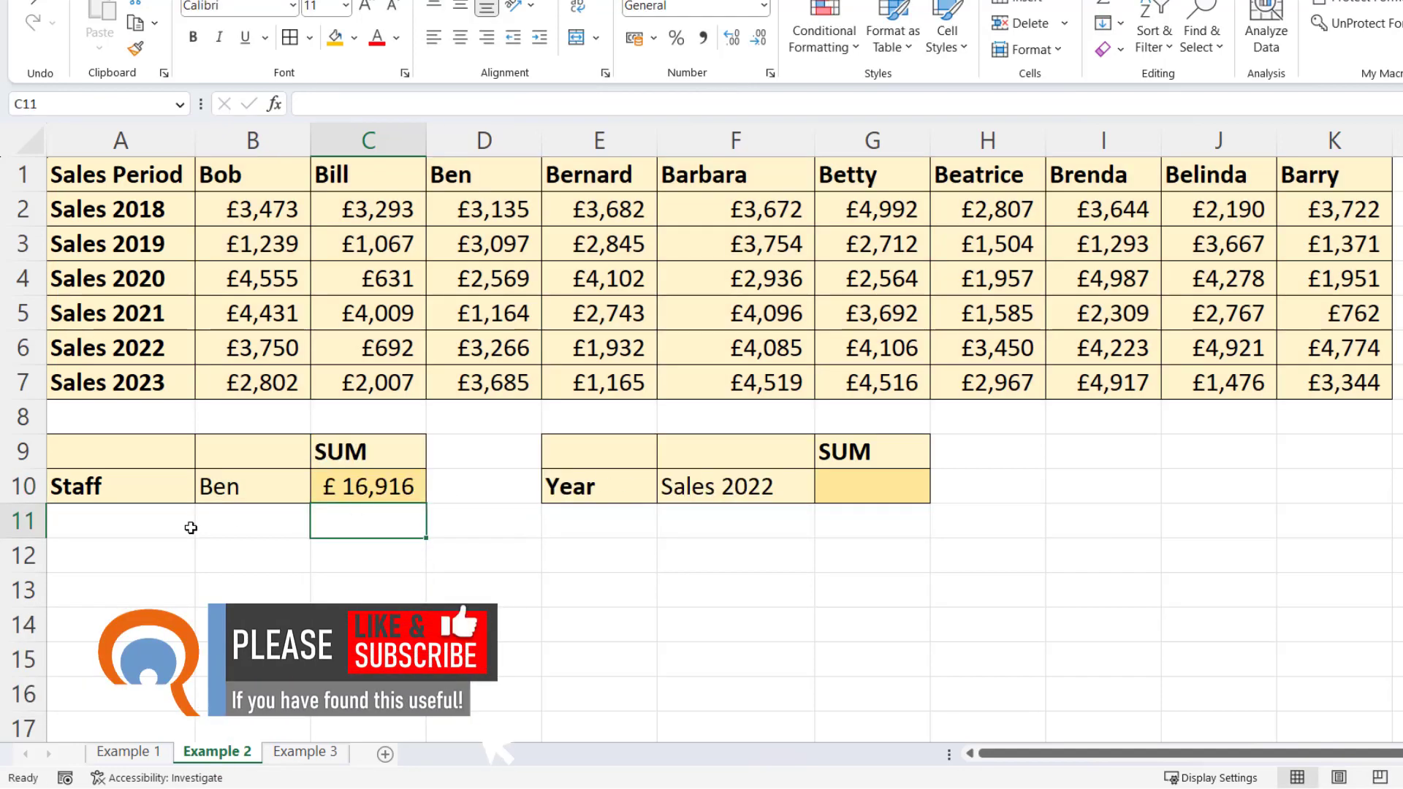
{"action": "left_click", "coordinate": [249, 488]}
{"action": "left_click", "coordinate": [319, 494]}
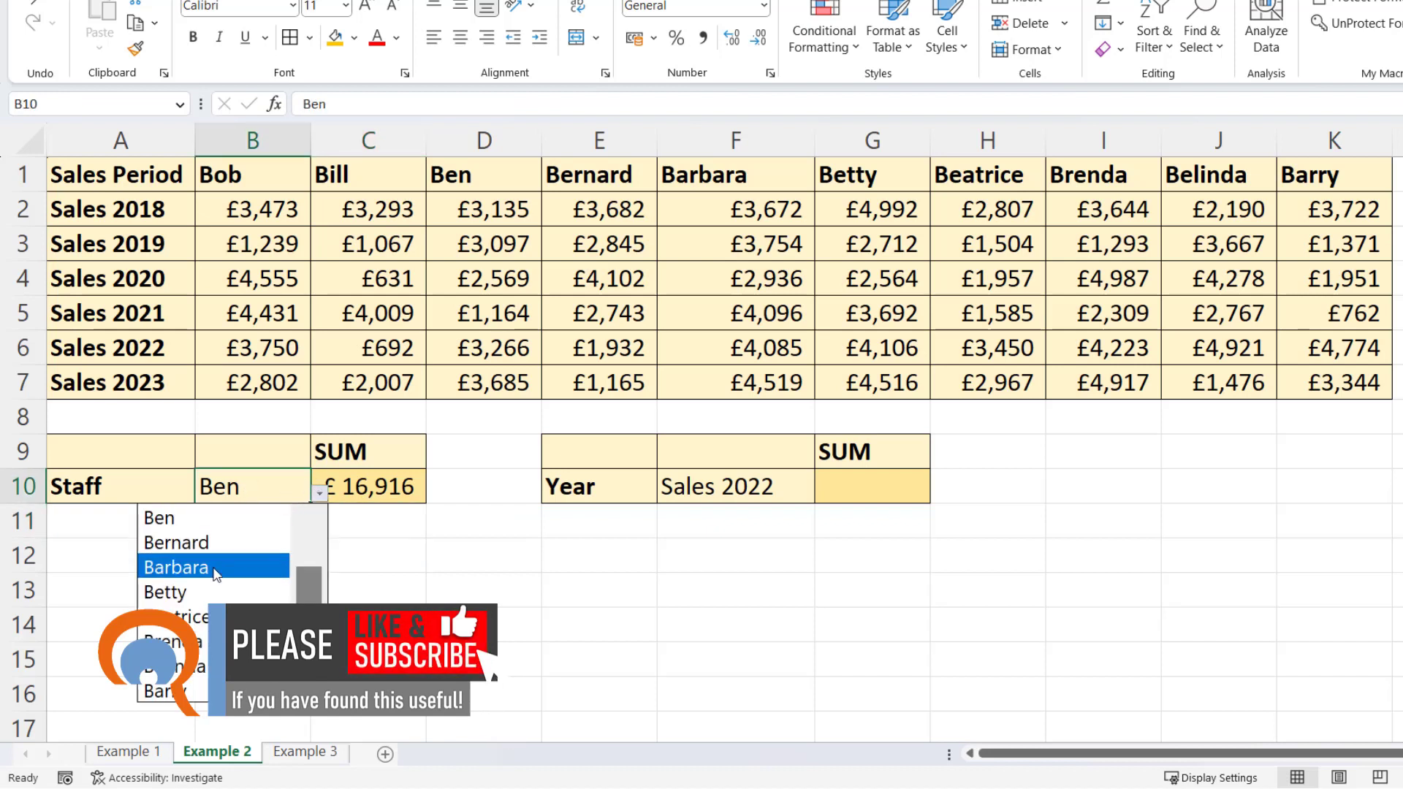
{"action": "left_click", "coordinate": [209, 593]}
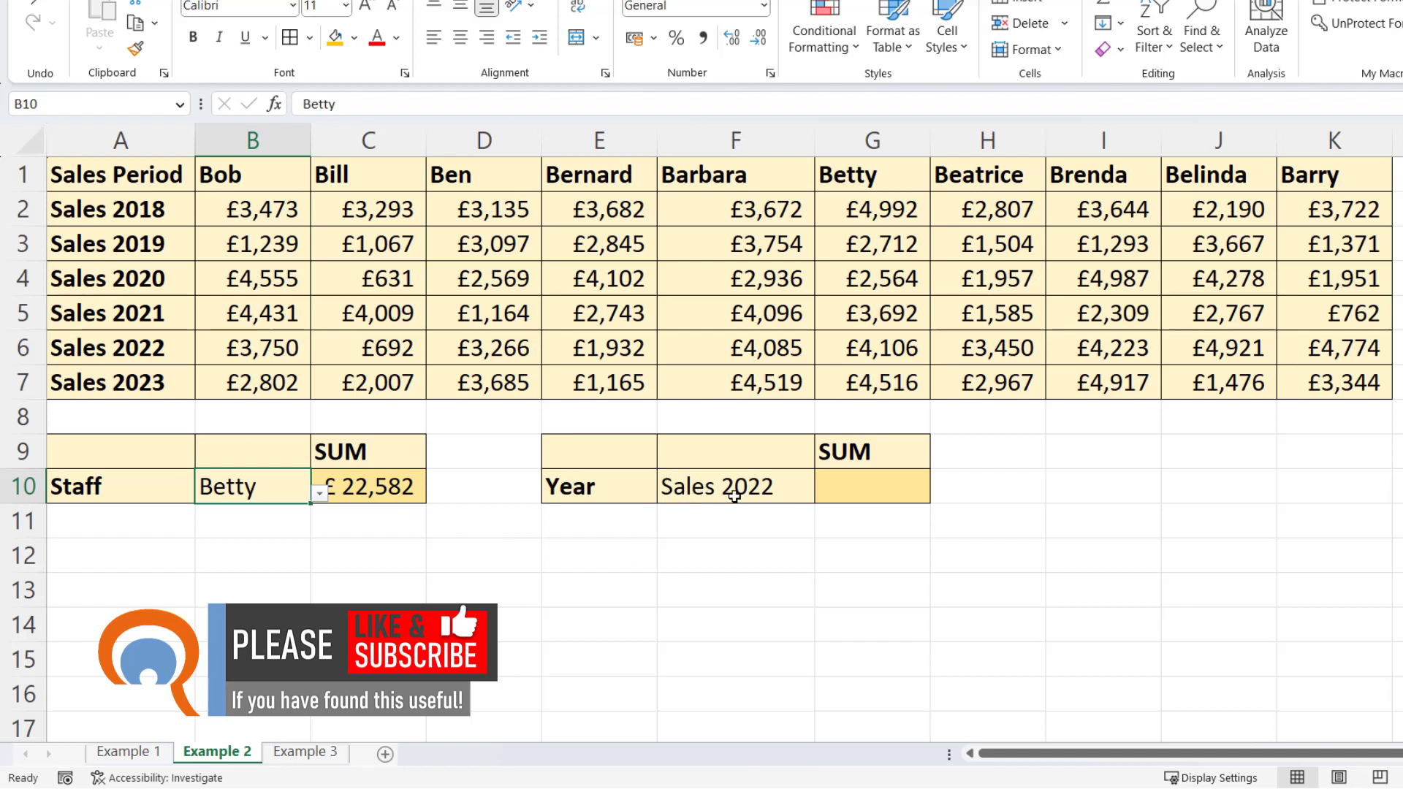
- Enter an XLOOKUP in G10 matching the year in F10 against A2:A7 and returning the sales figures
{"action": "left_click", "coordinate": [873, 488]}
{"action": "type", "text": "=xl"}
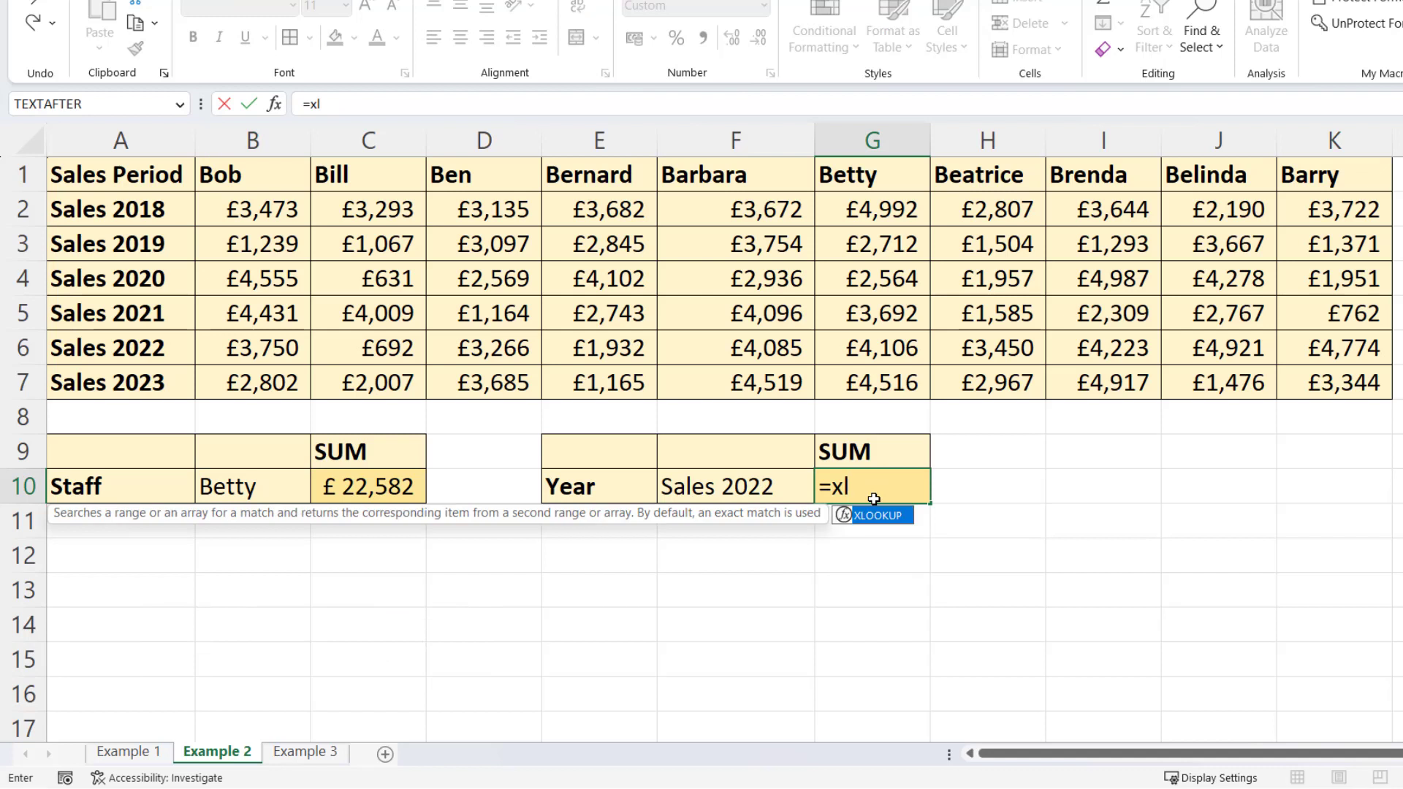
{"action": "key", "text": "Tab"}
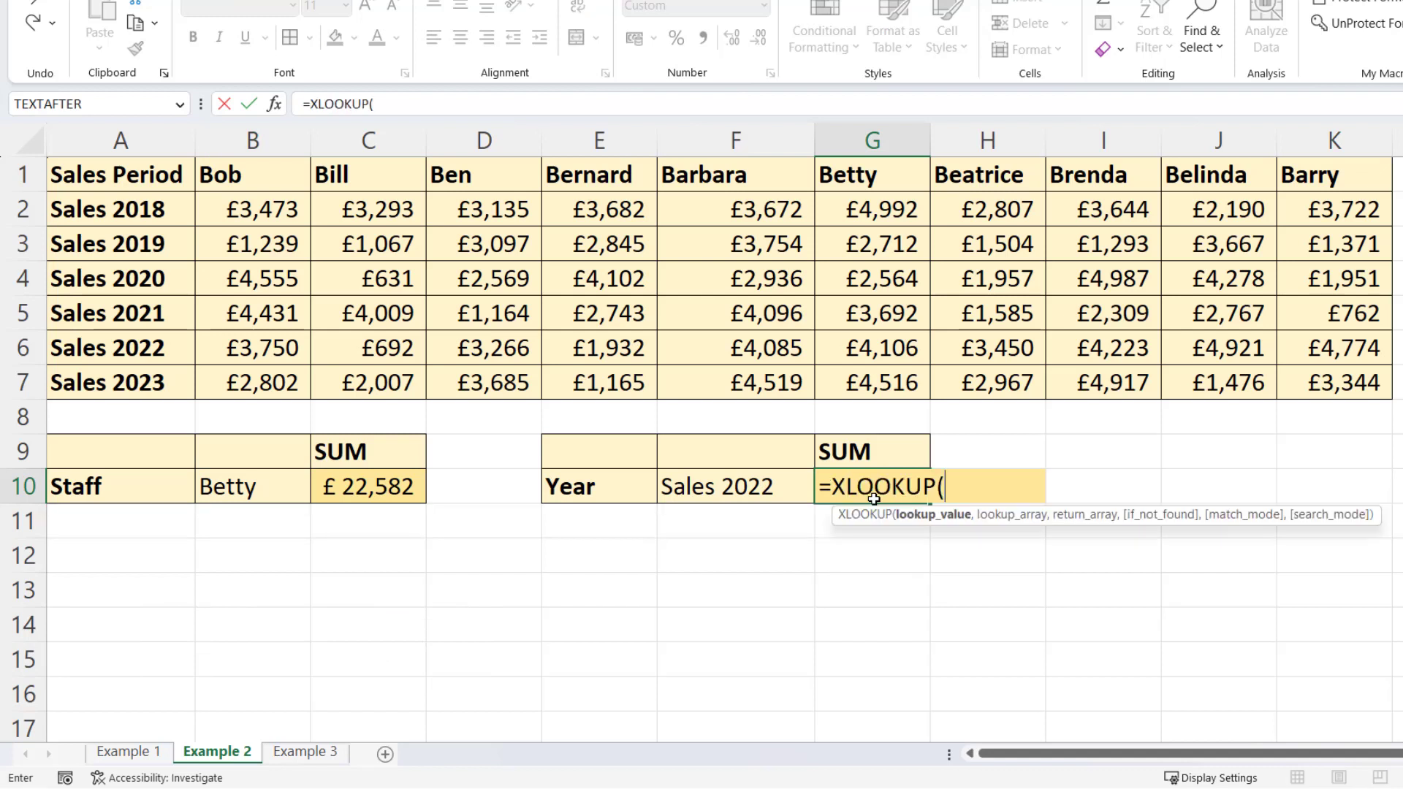
{"action": "left_click", "coordinate": [735, 486]}
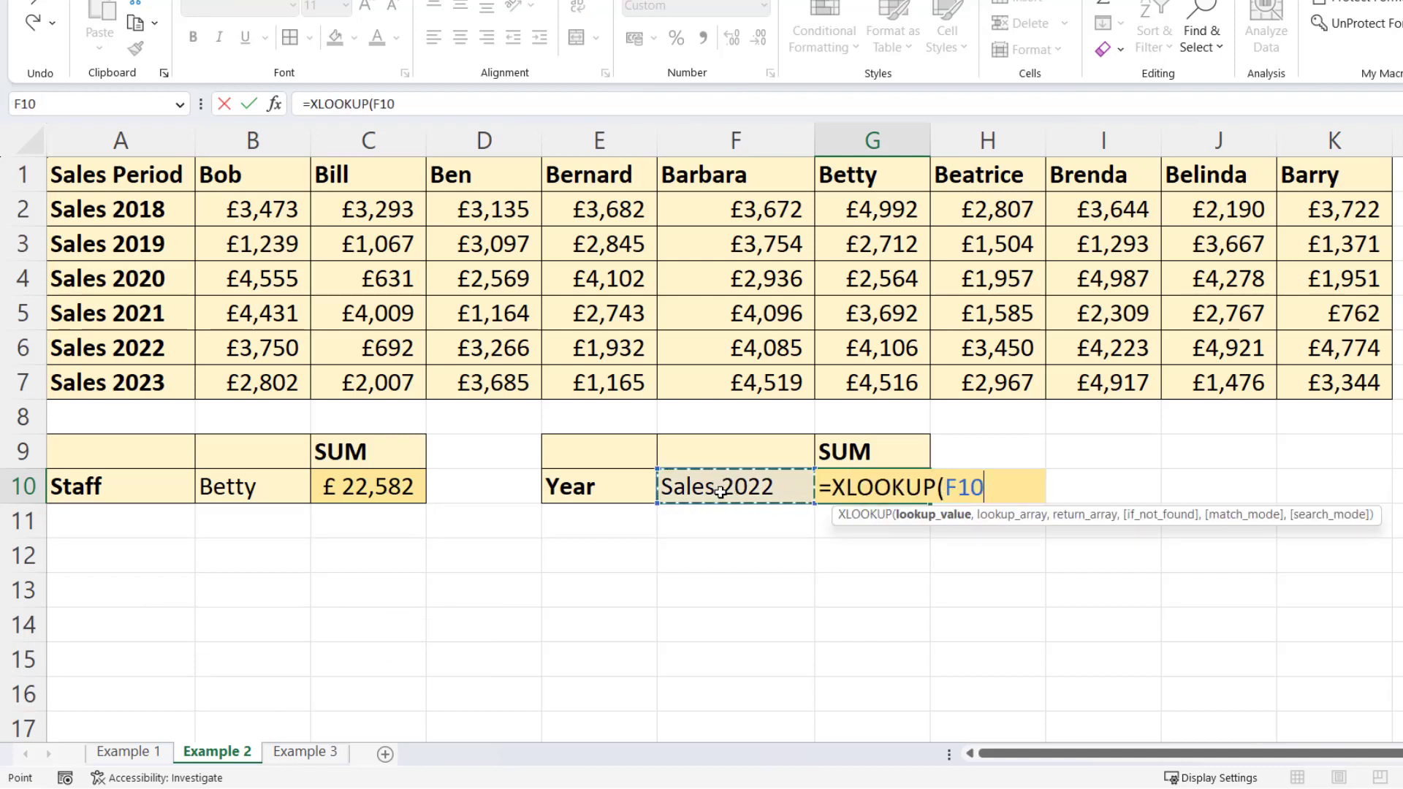
{"action": "type", "text": ","}
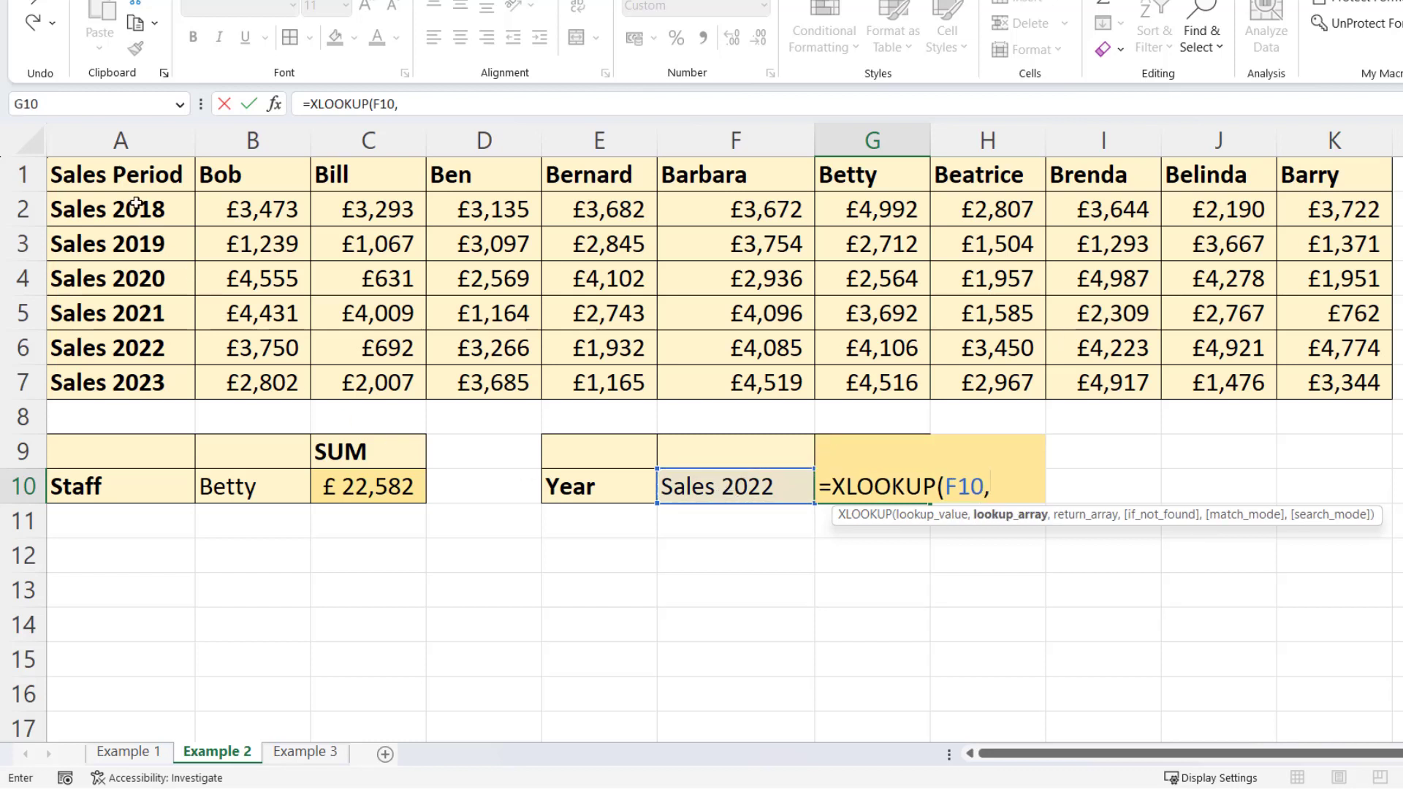
{"action": "left_click_drag", "start_coordinate": [136, 203], "coordinate": [146, 367]}
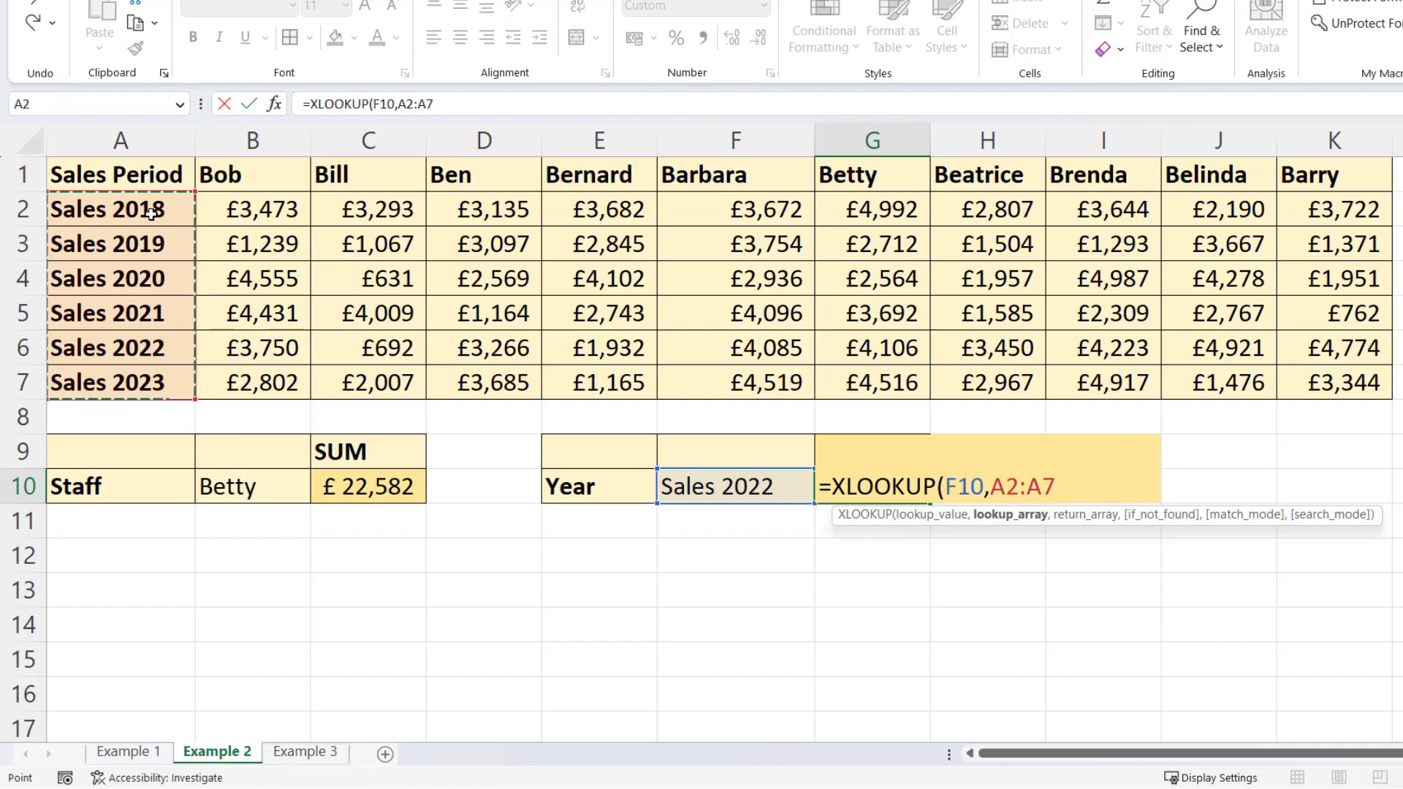
{"action": "type", "text": ","}
{"action": "left_click_drag", "start_coordinate": [257, 212], "coordinate": [1305, 379]}
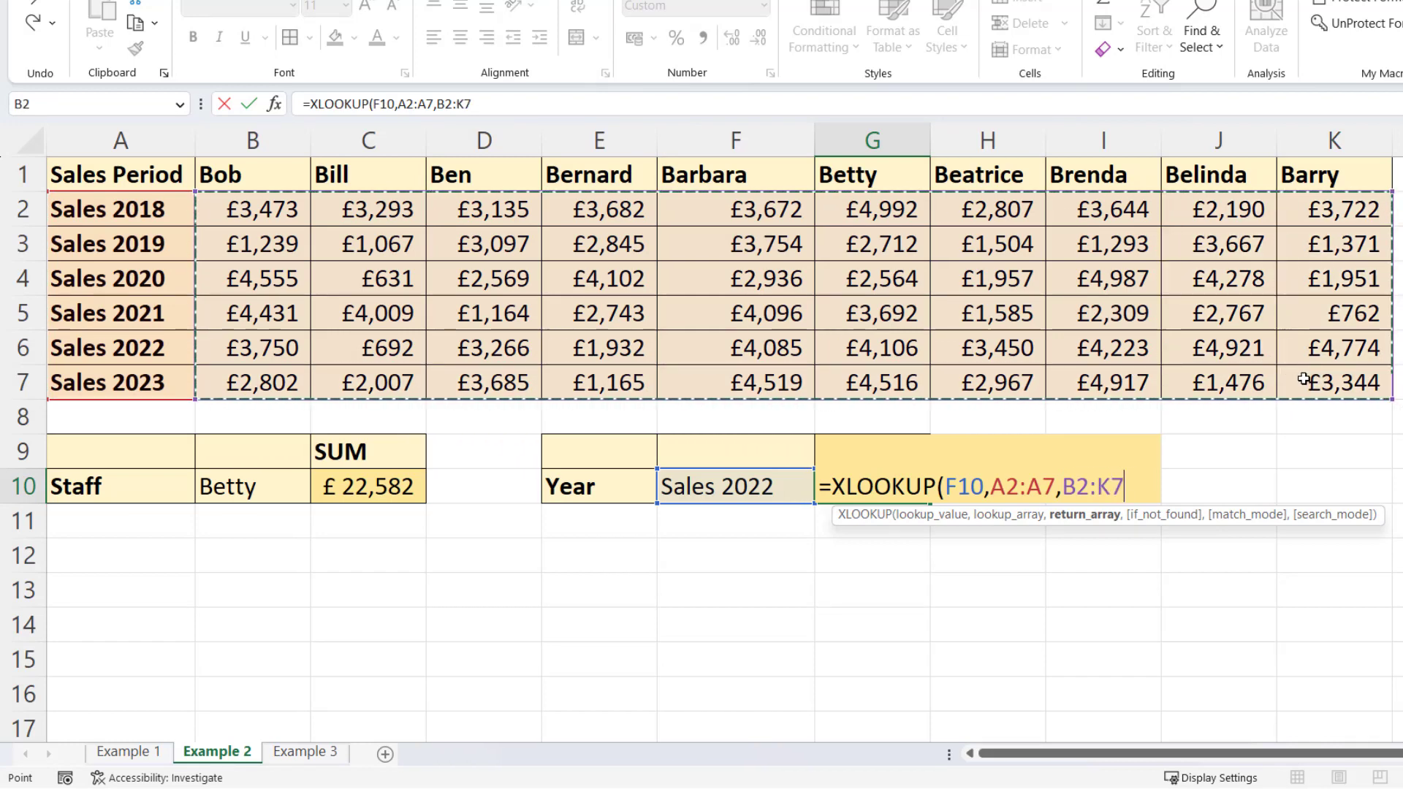
{"action": "key", "text": "Return"}
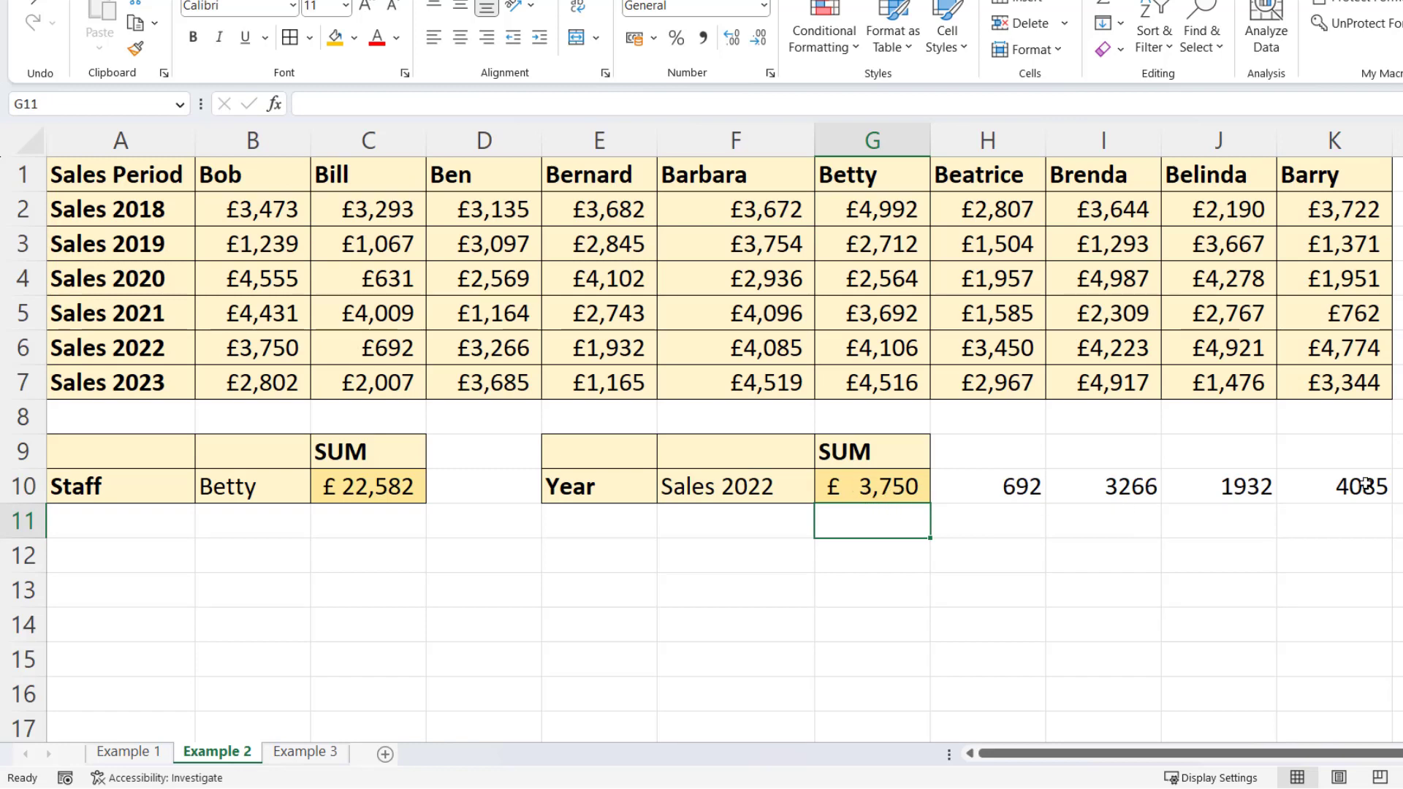
- Wrap G10's XLOOKUP in SUM and choose Sales 2018 in F10, giving £34,610
{"action": "left_click", "coordinate": [889, 491]}
{"action": "double_click", "coordinate": [889, 488]}
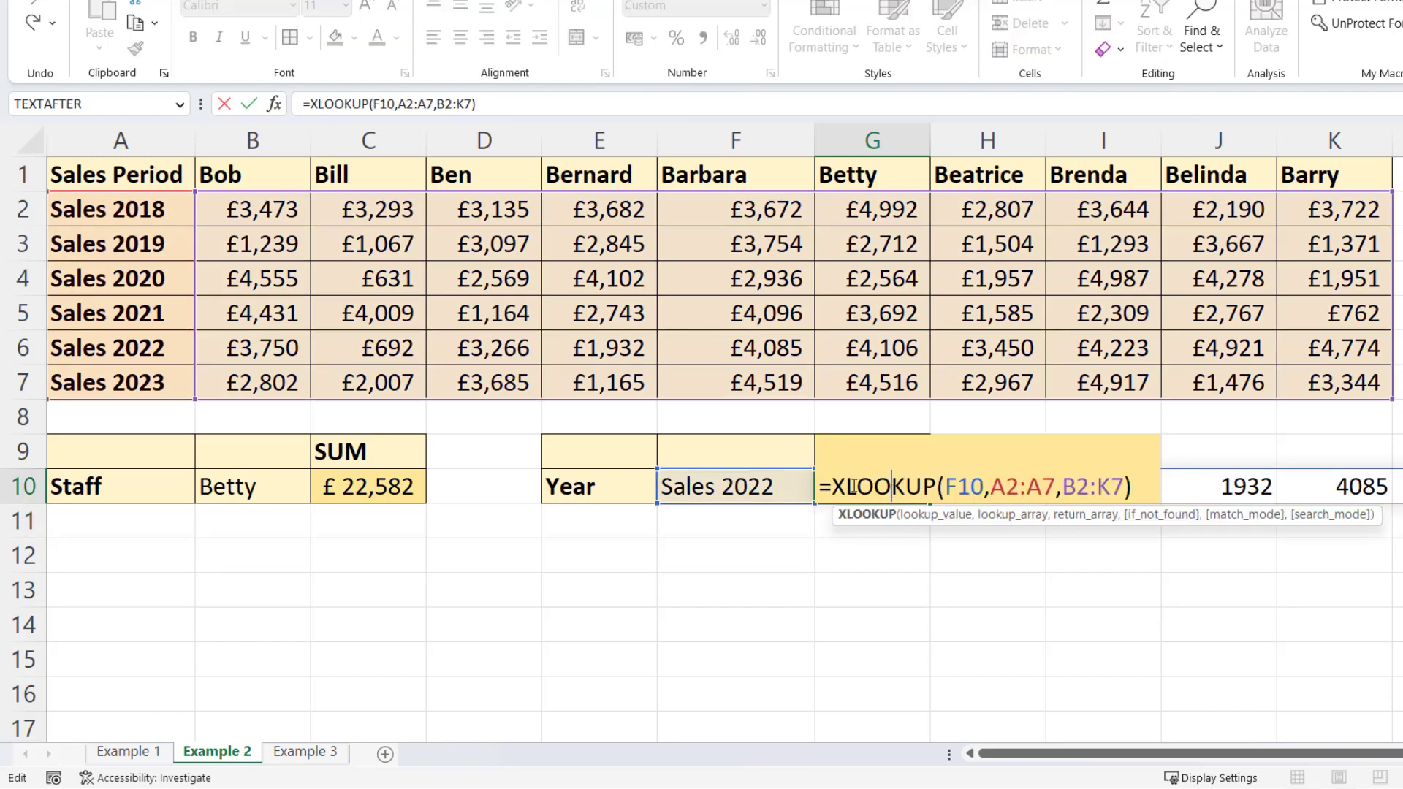
{"action": "left_click", "coordinate": [836, 485]}
{"action": "type", "text": "SUM"}
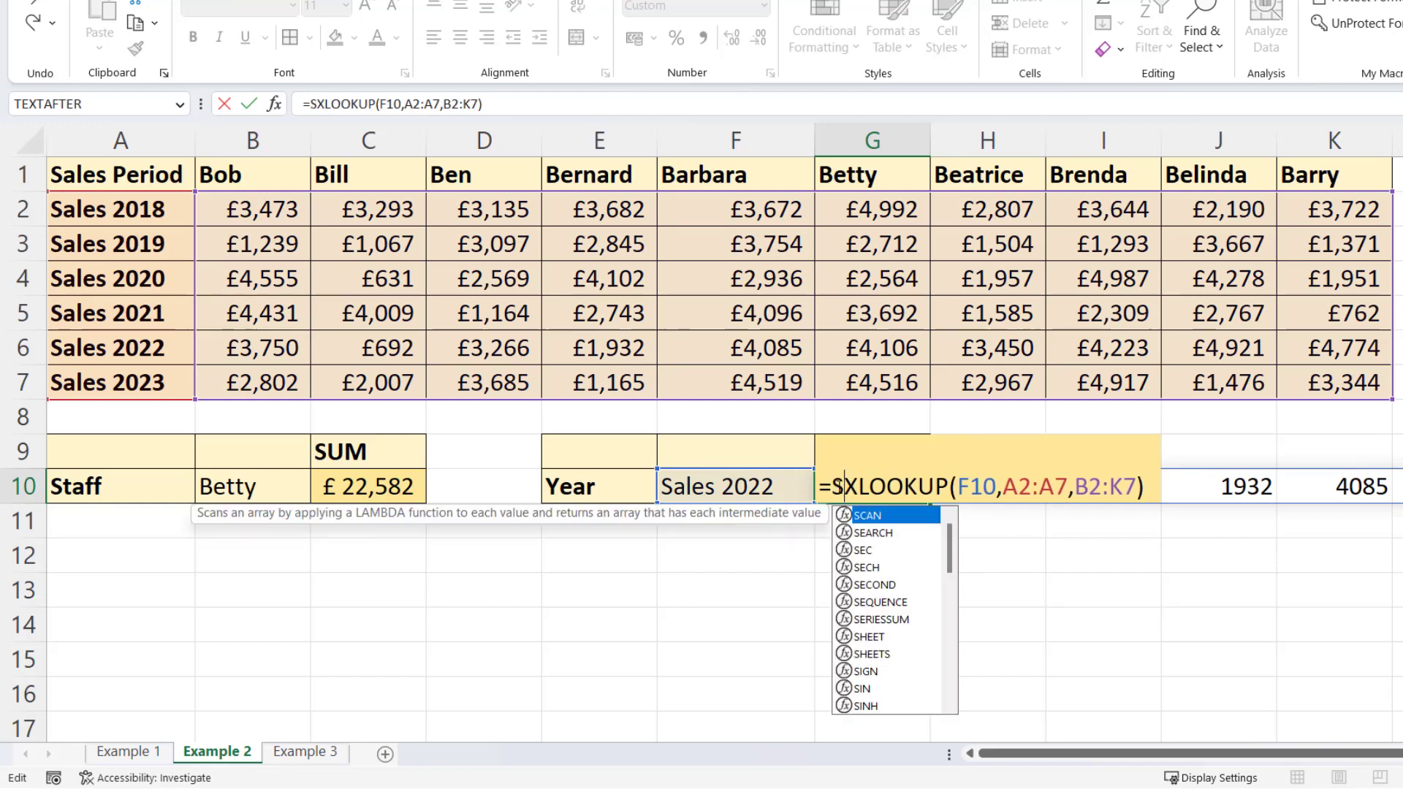
{"action": "type", "text": "("}
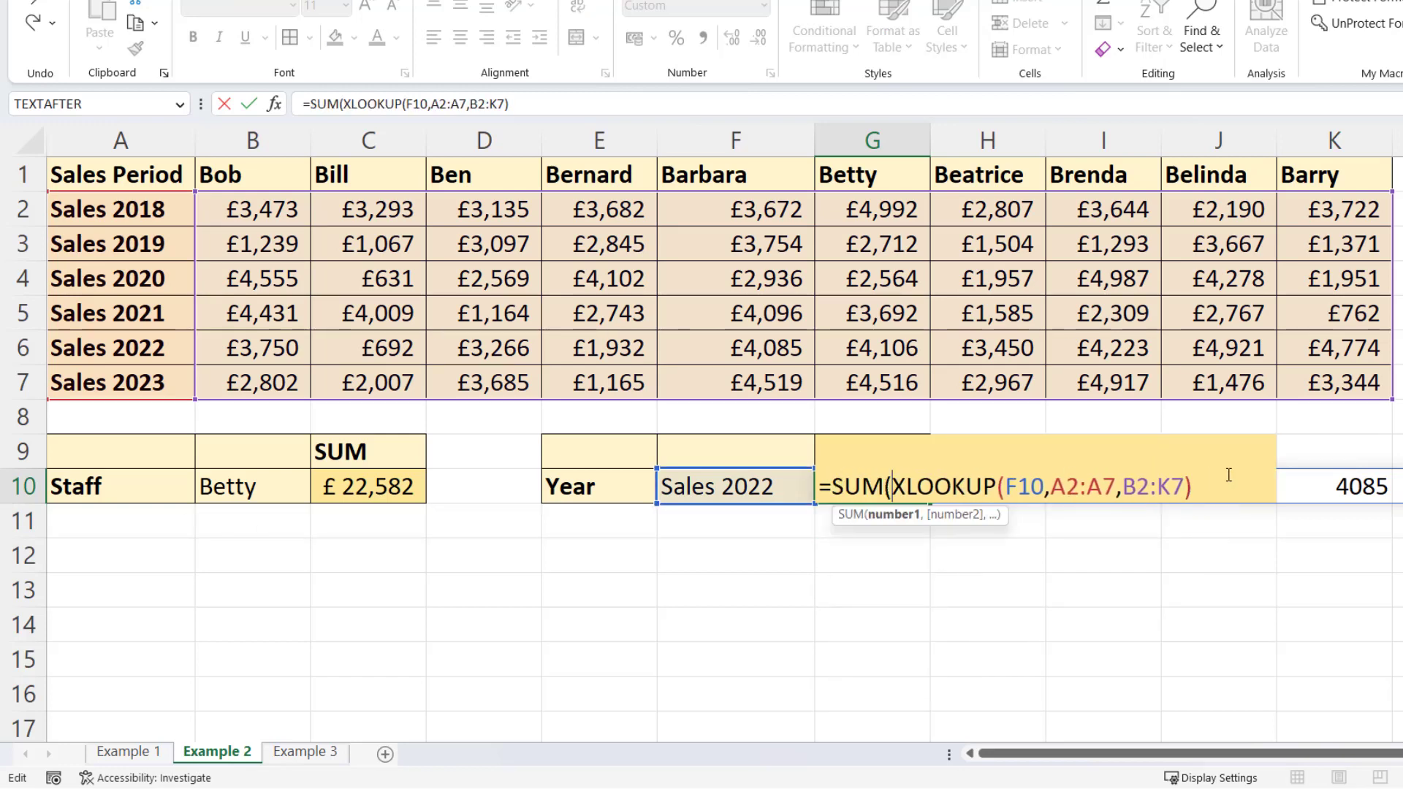
{"action": "type", "text": ")"}
{"action": "key", "text": "Return"}
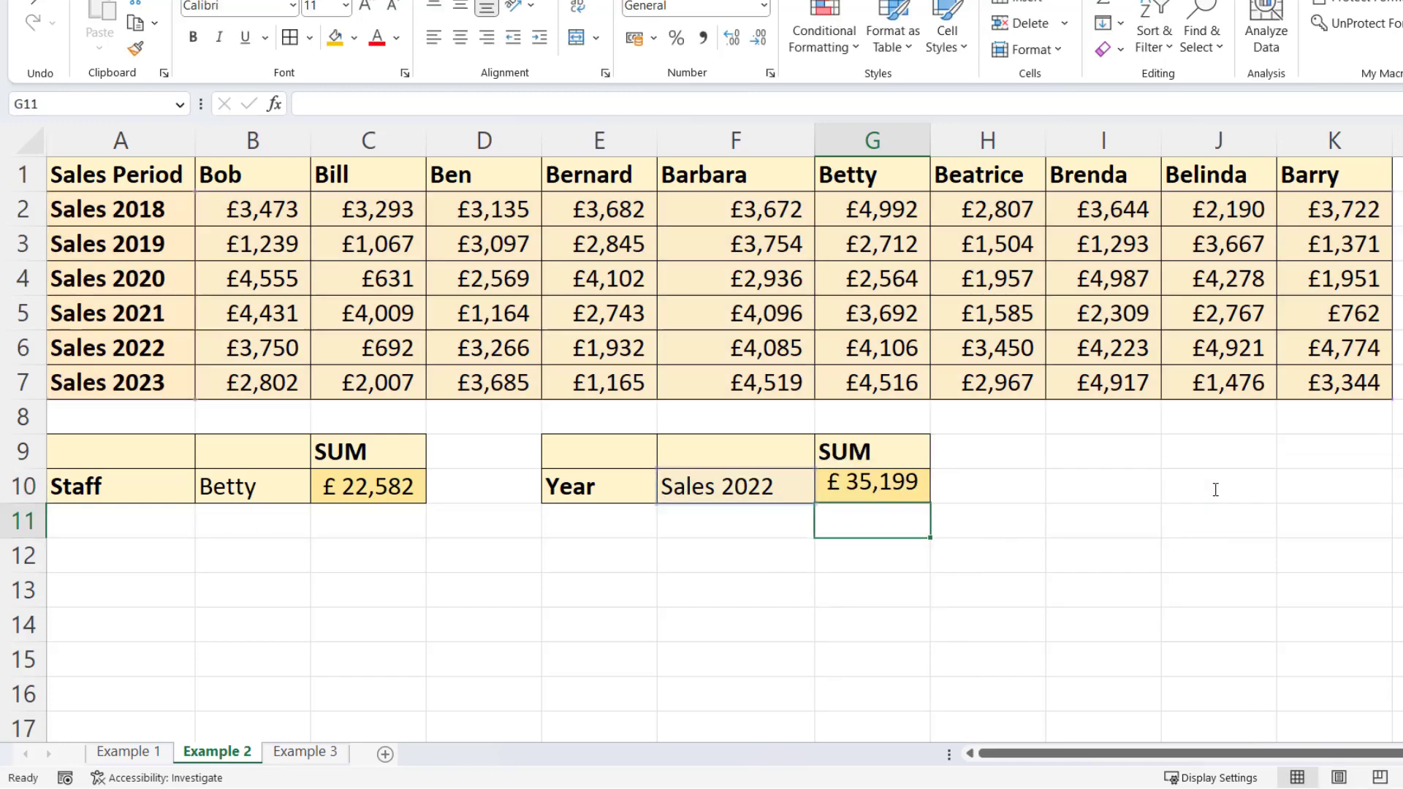
{"action": "left_click", "coordinate": [790, 485]}
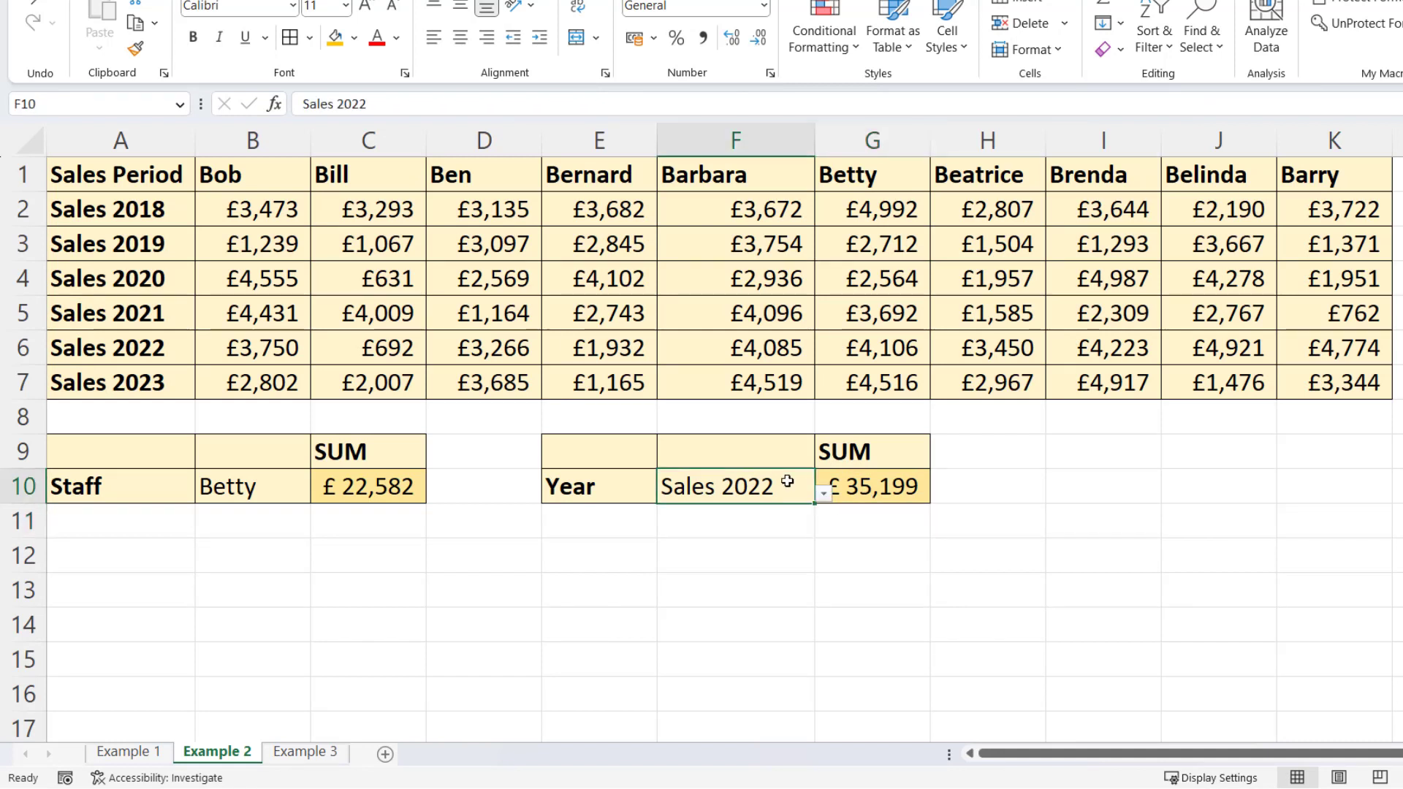
{"action": "left_click", "coordinate": [824, 497]}
{"action": "left_click", "coordinate": [695, 522]}
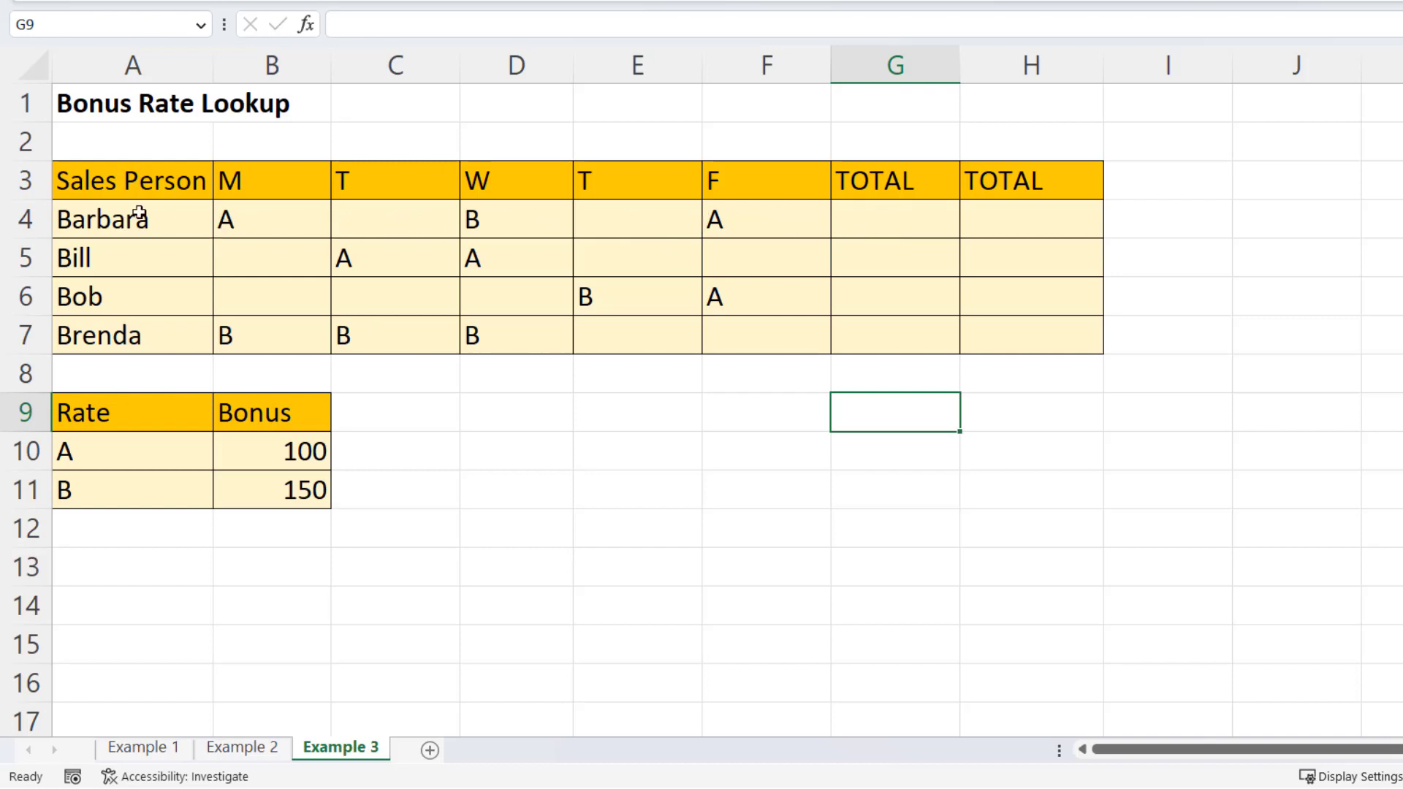
- Enter =SUMIF($A$10:$A$11,B4:F4,$B$10:$B$11) in G4, spilling Barbara's bonuses 100, 0, 150, 0, 100
{"action": "left_click", "coordinate": [885, 222]}
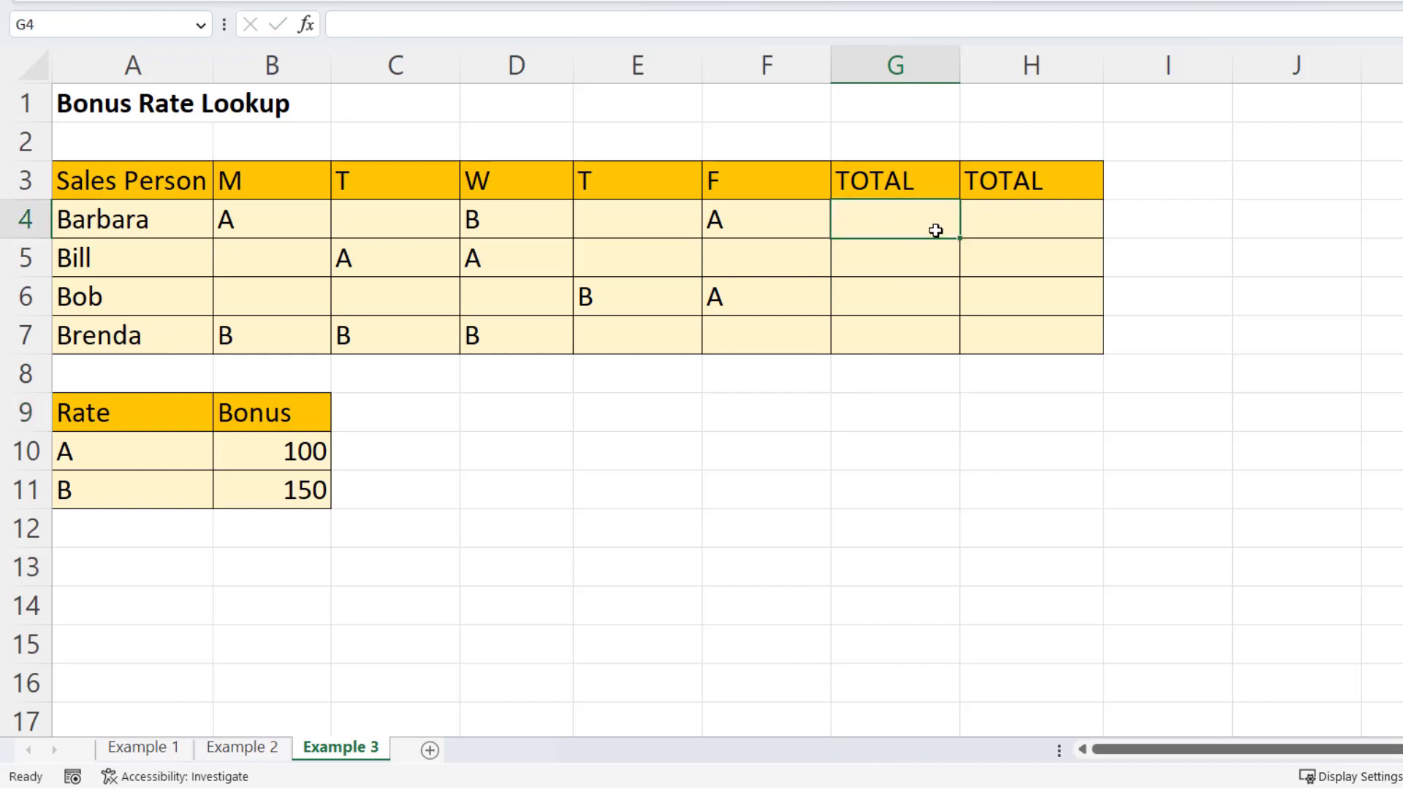
{"action": "type", "text": "=sumif("}
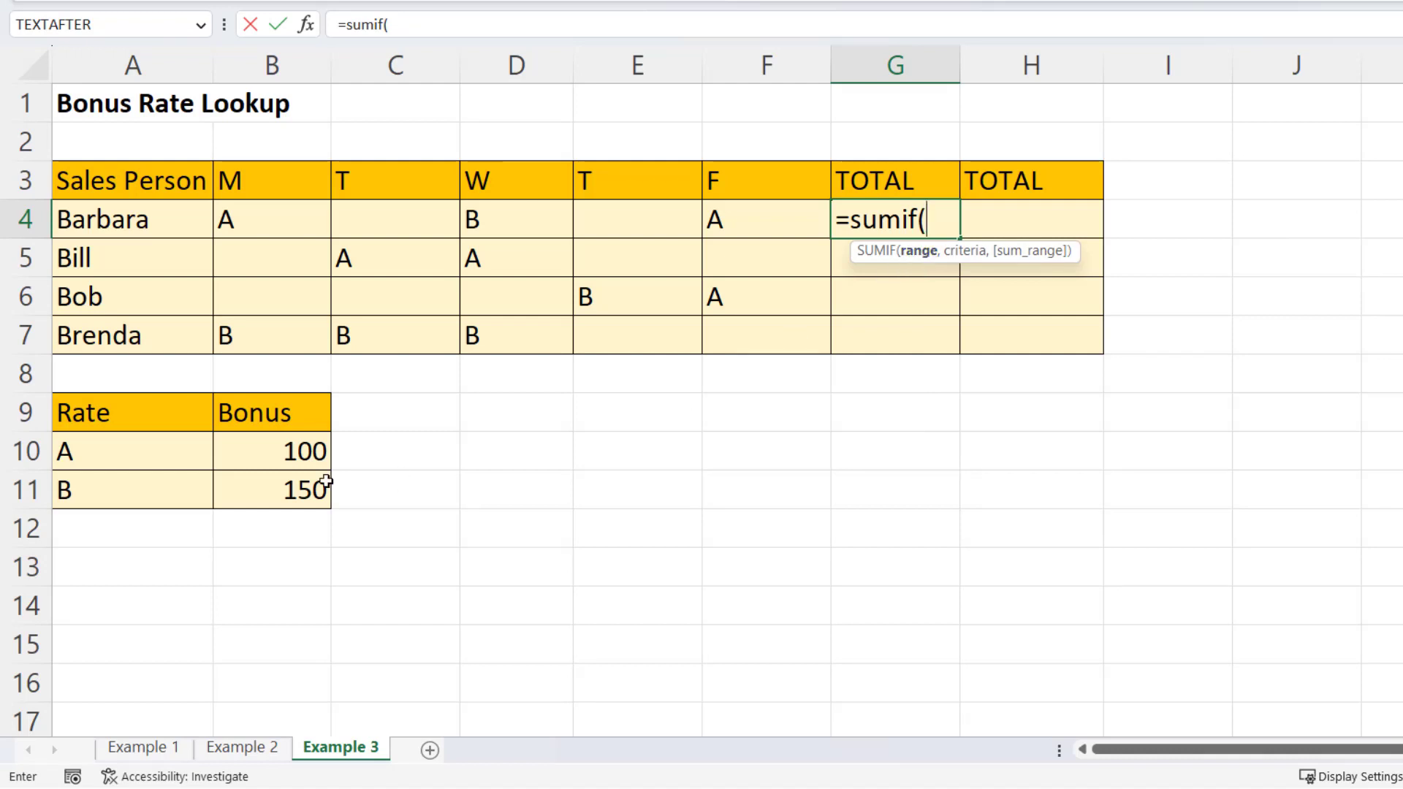
{"action": "left_click_drag", "start_coordinate": [91, 442], "coordinate": [89, 490]}
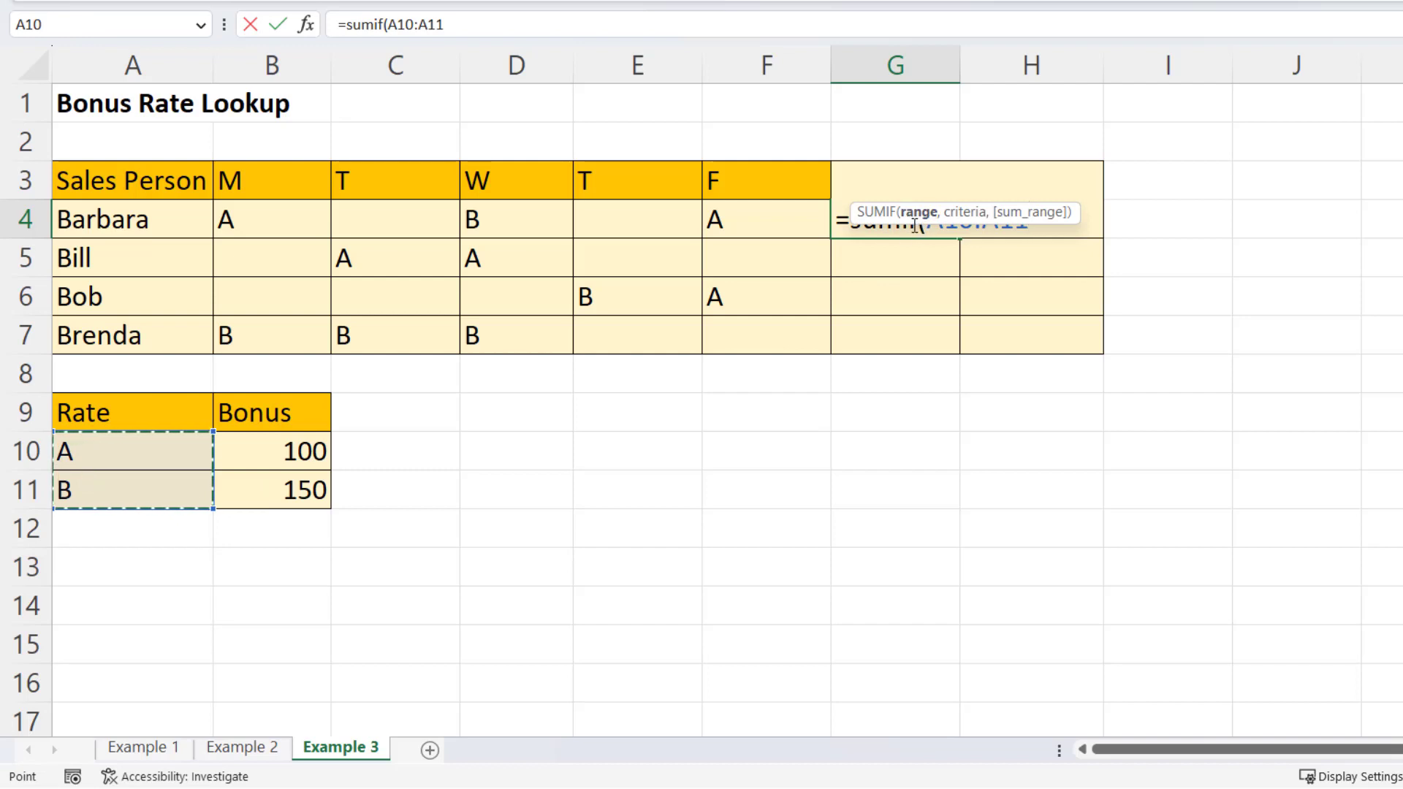
{"action": "left_click_drag", "start_coordinate": [932, 223], "coordinate": [945, 267]}
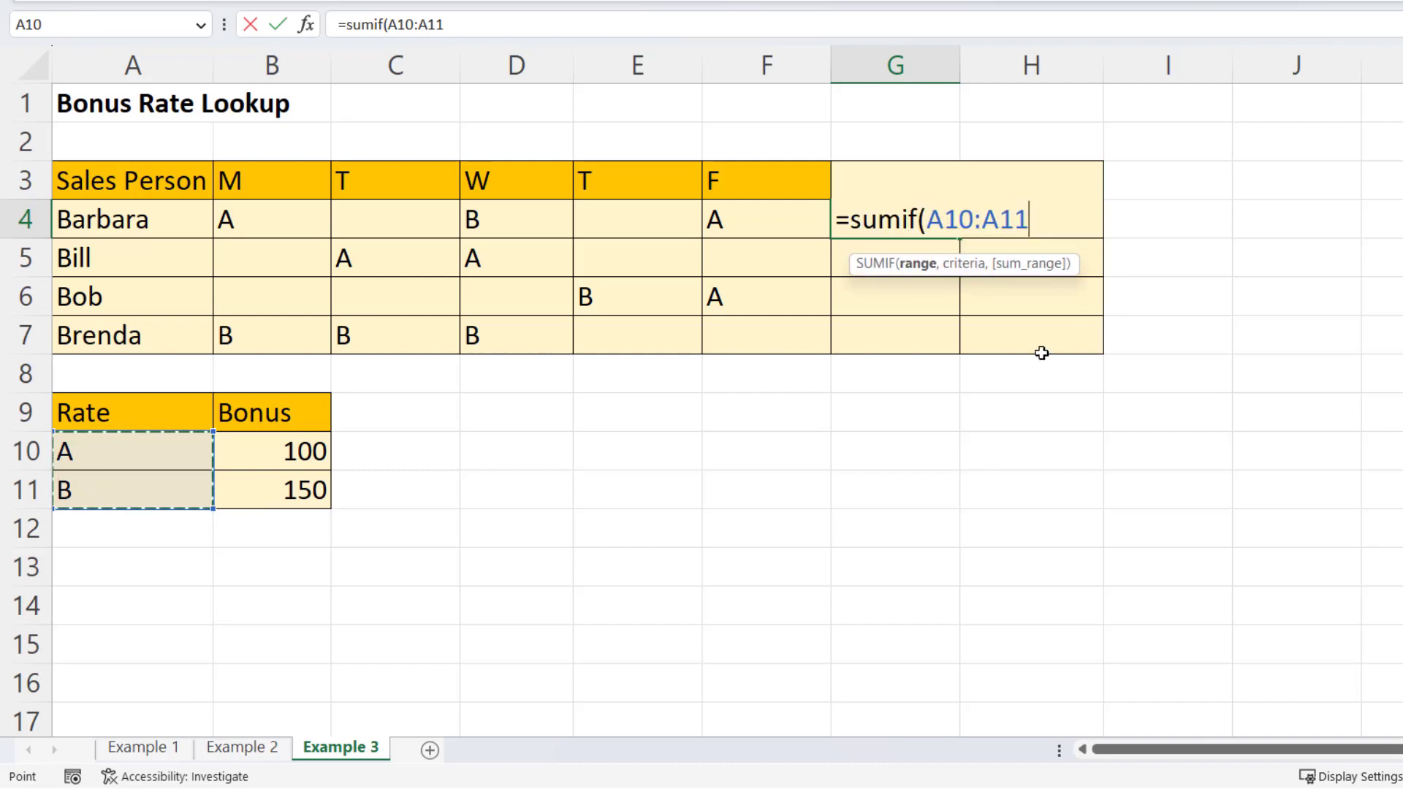
{"action": "key", "text": "F4"}
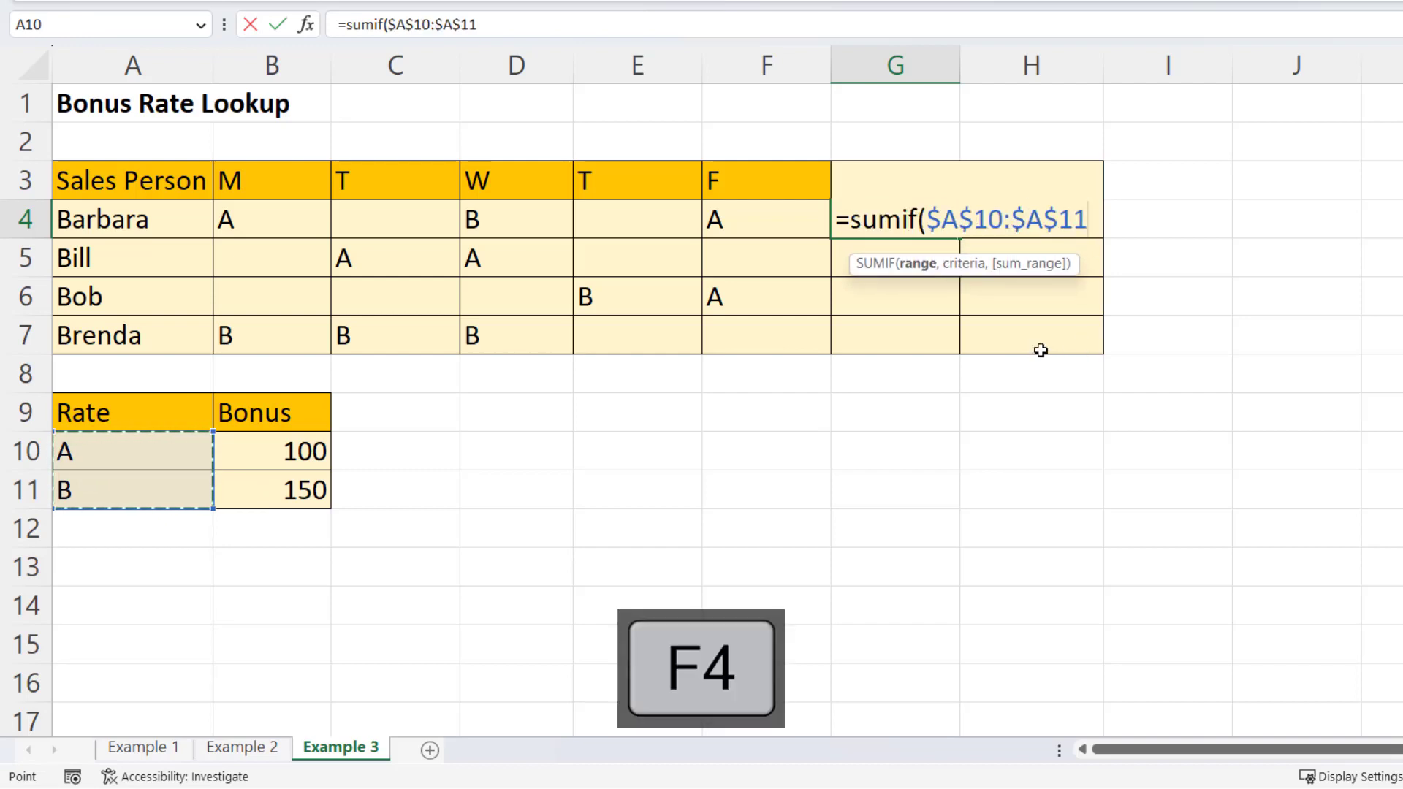
{"action": "type", "text": ","}
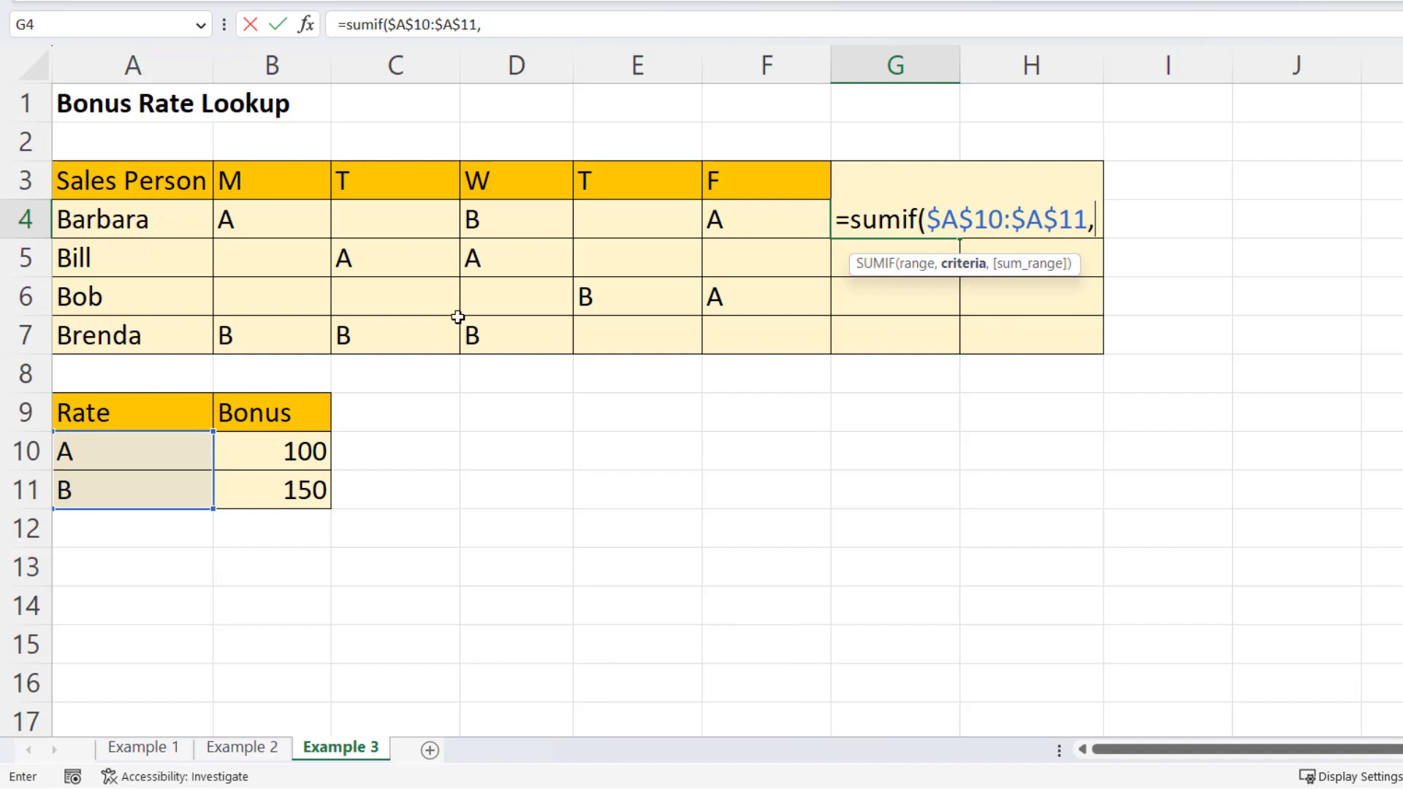
{"action": "left_click_drag", "start_coordinate": [241, 221], "coordinate": [727, 218]}
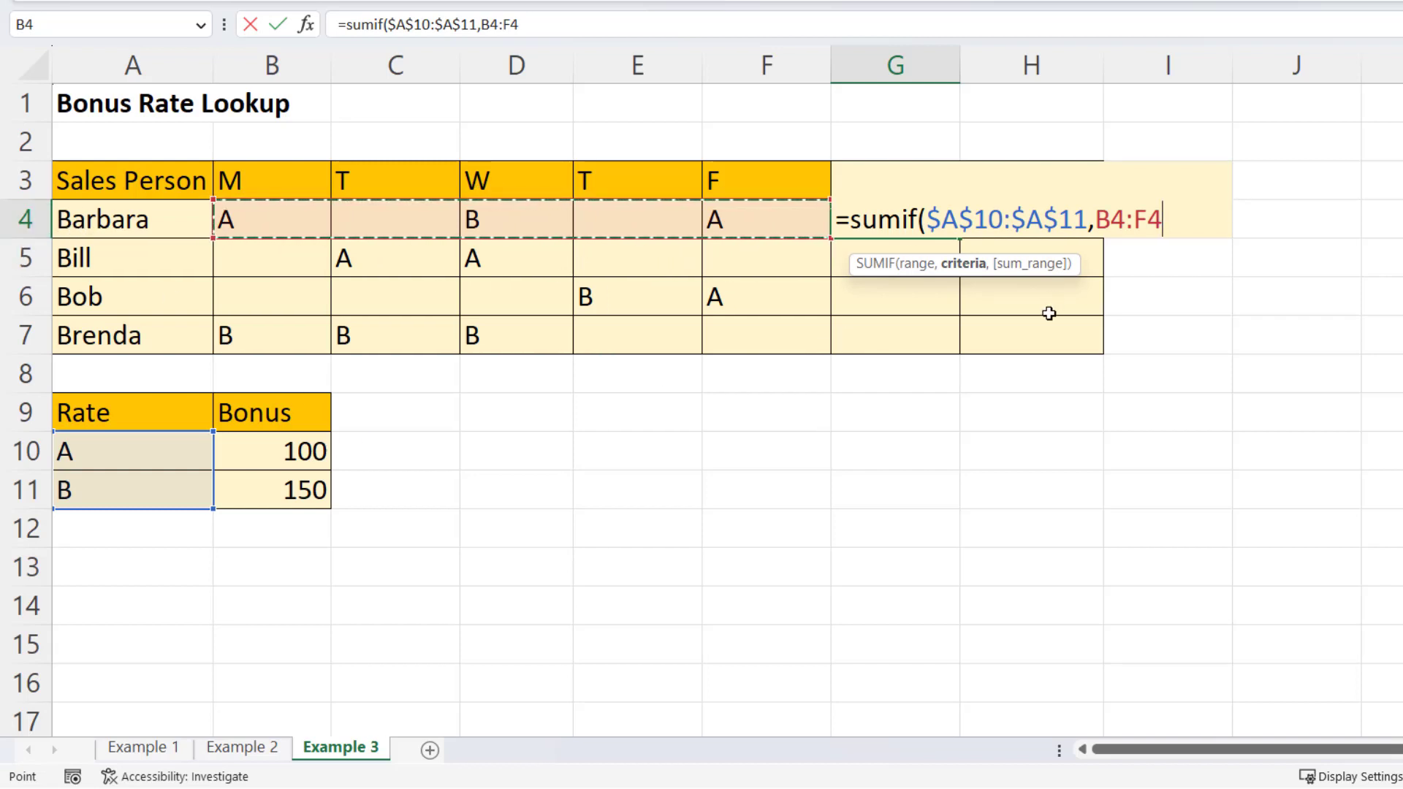
{"action": "type", "text": ","}
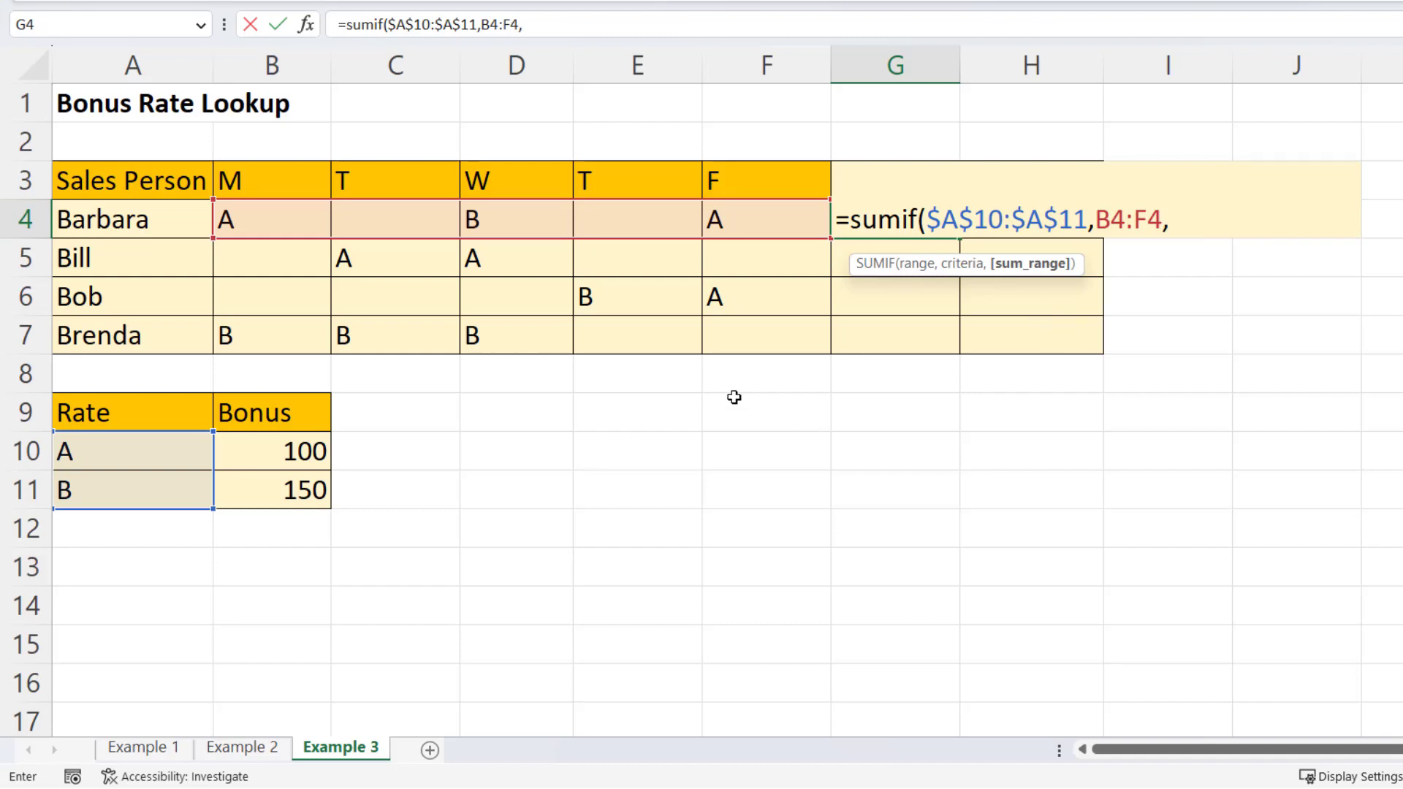
{"action": "left_click_drag", "start_coordinate": [269, 453], "coordinate": [269, 492]}
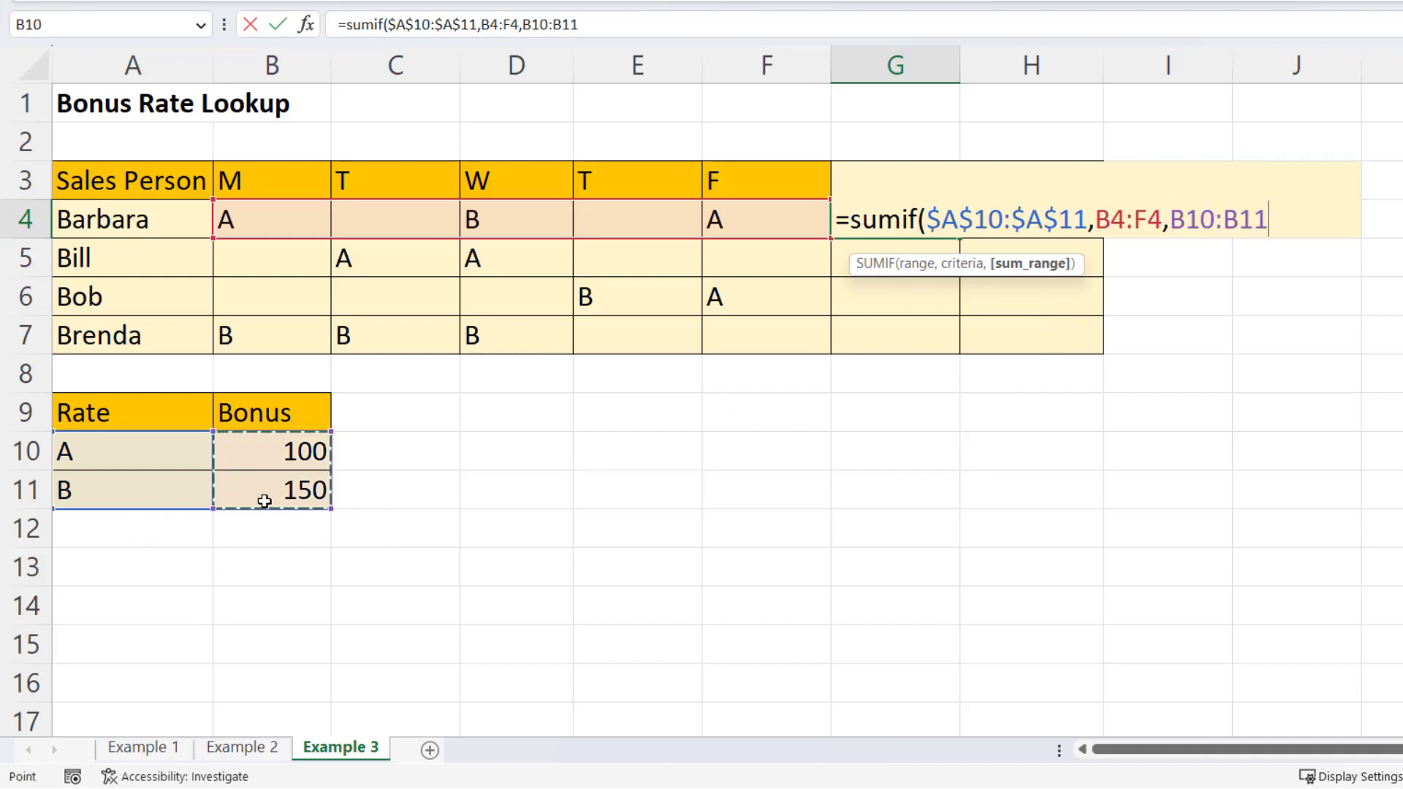
{"action": "key", "text": "F4"}
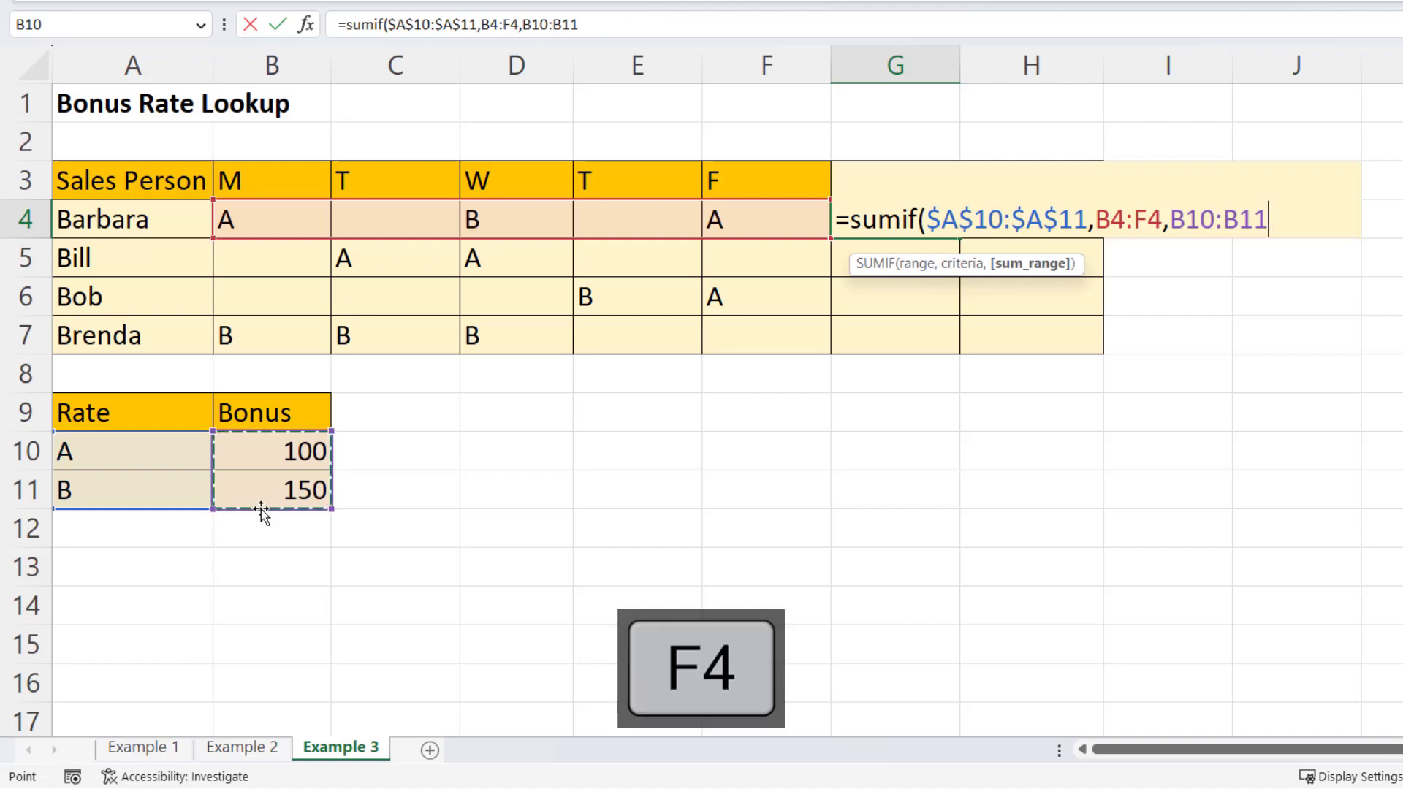
{"action": "type", "text": ")"}
{"action": "key", "text": "Return"}
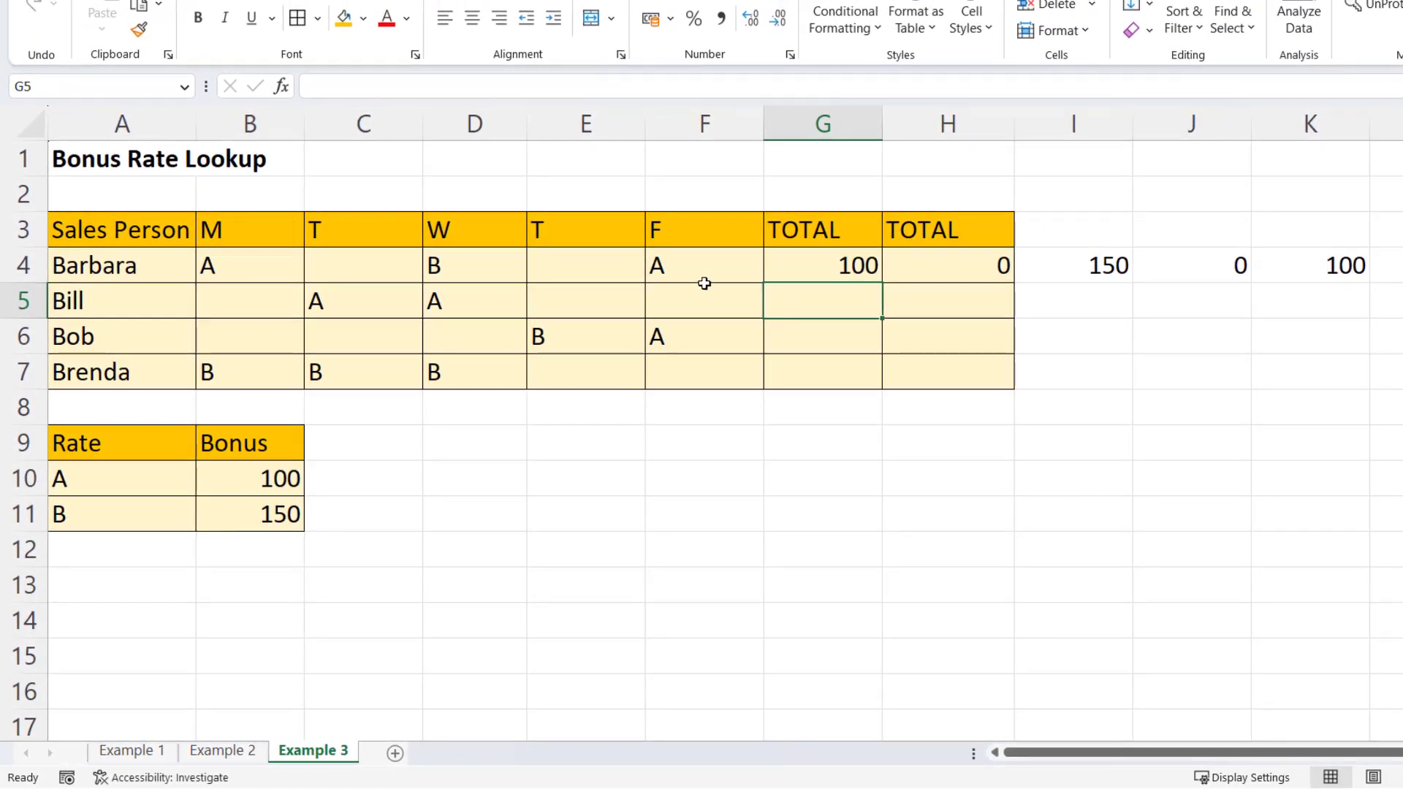
- Wrap G4's SUMIF in SUM and fill it down to G7, giving 350, 200, 250 and 450
{"action": "left_click", "coordinate": [817, 264]}
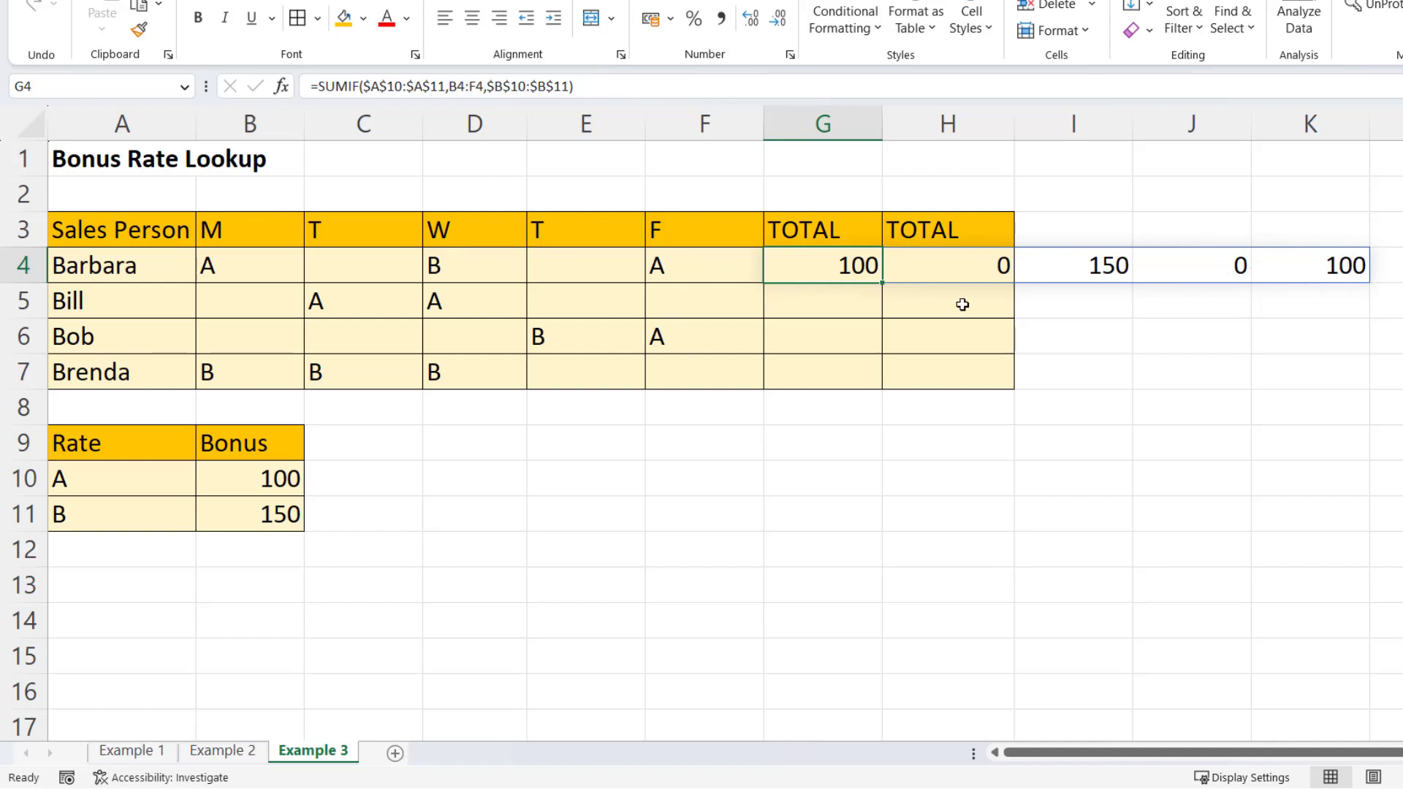
{"action": "double_click", "coordinate": [833, 266]}
{"action": "left_click", "coordinate": [783, 266]}
{"action": "type", "text": "SUM("}
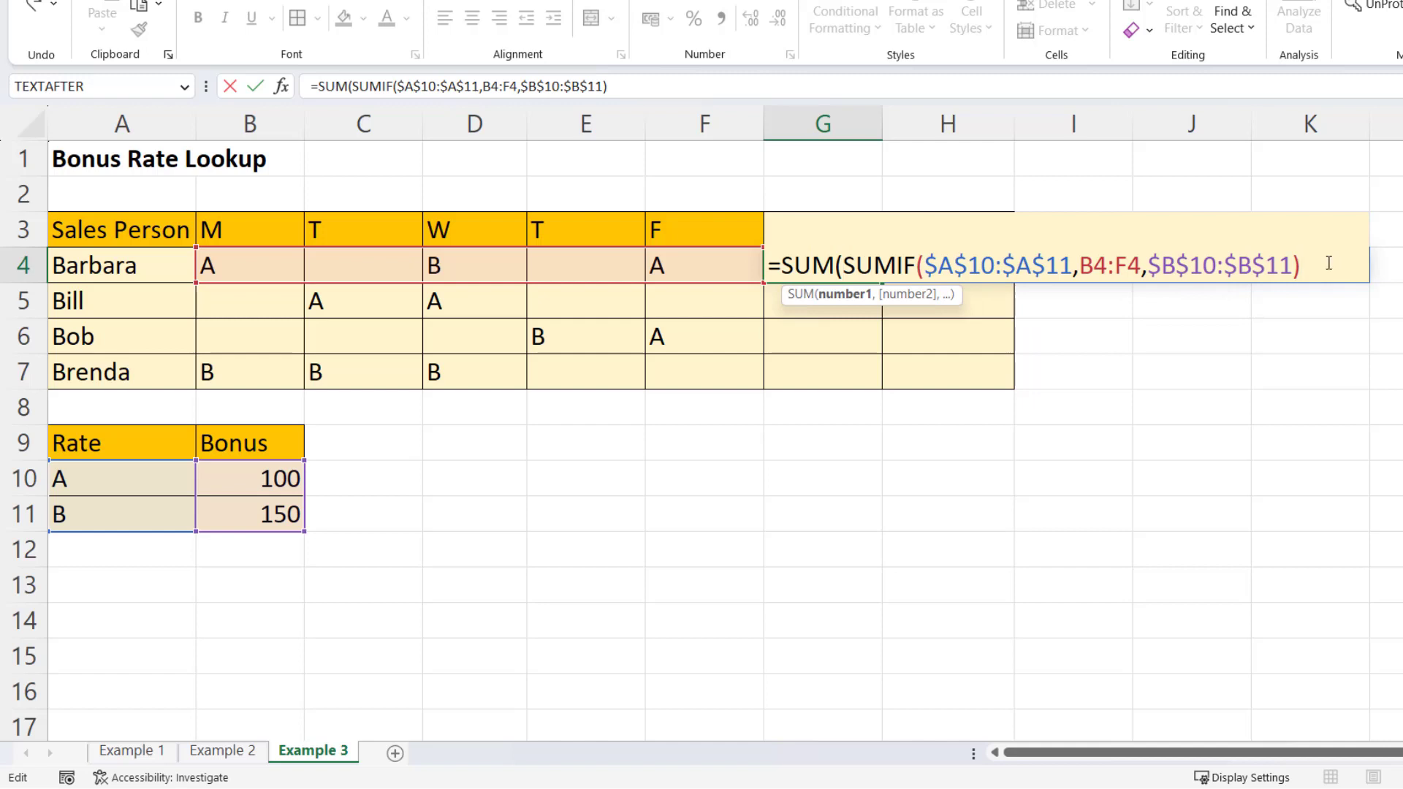
{"action": "type", "text": ")"}
{"action": "key", "text": "Return"}
{"action": "left_click", "coordinate": [859, 265]}
{"action": "double_click", "coordinate": [882, 282]}
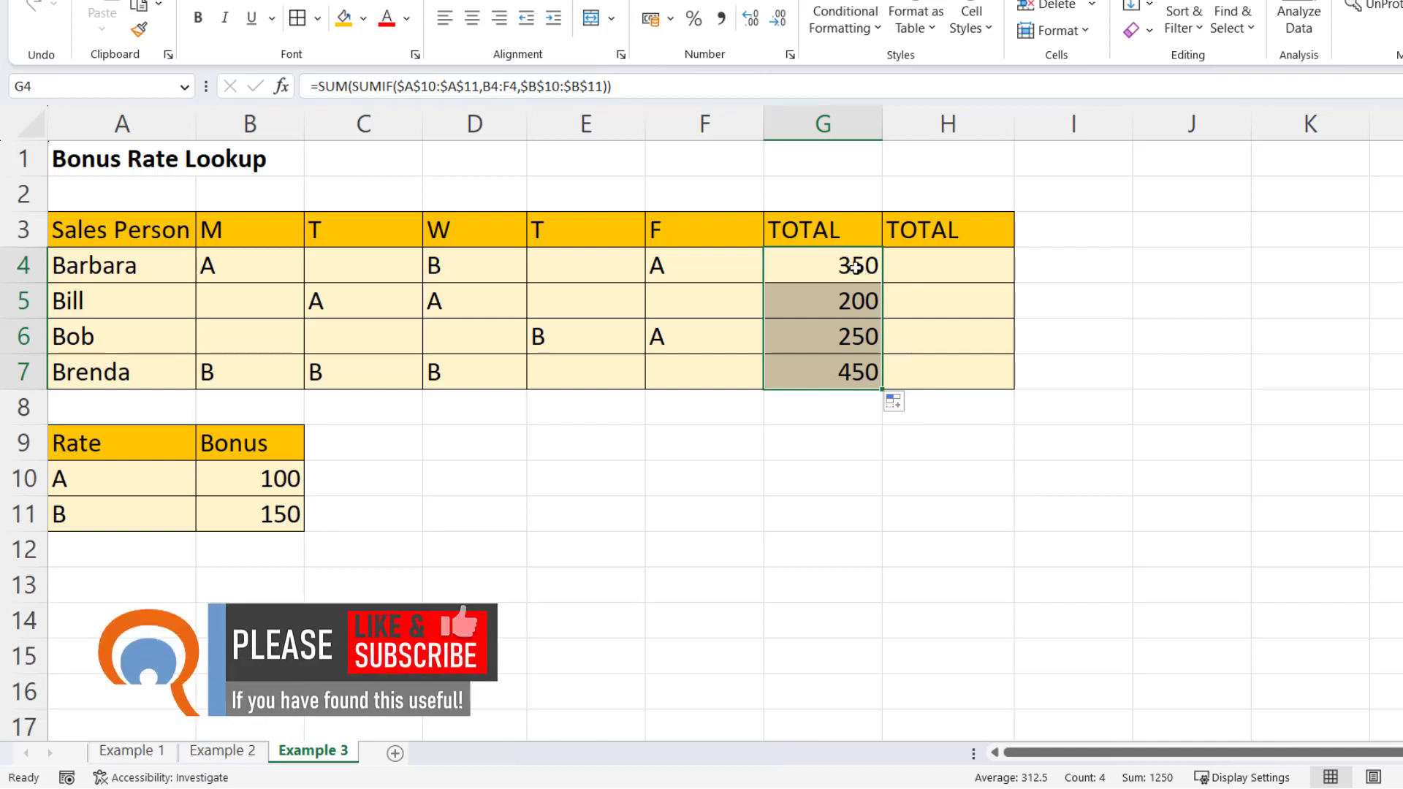
- Put G4's SUMIF inside =SUMPRODUCT( ) in H4 and fill down to H7, giving 350, 200, 250, 450
{"action": "double_click", "coordinate": [855, 266]}
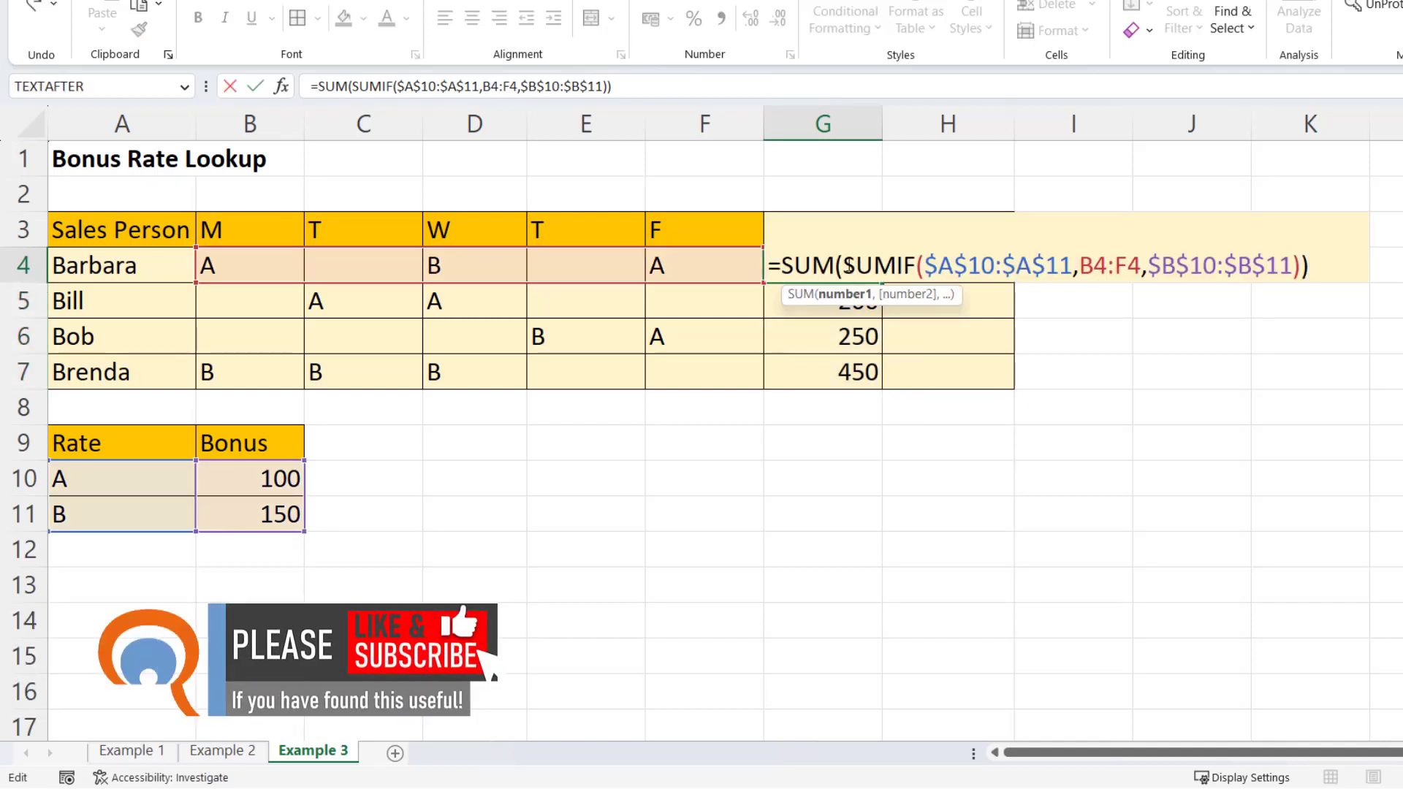
{"action": "left_click_drag", "start_coordinate": [842, 267], "coordinate": [1301, 256]}
{"action": "key", "text": "ctrl+c"}
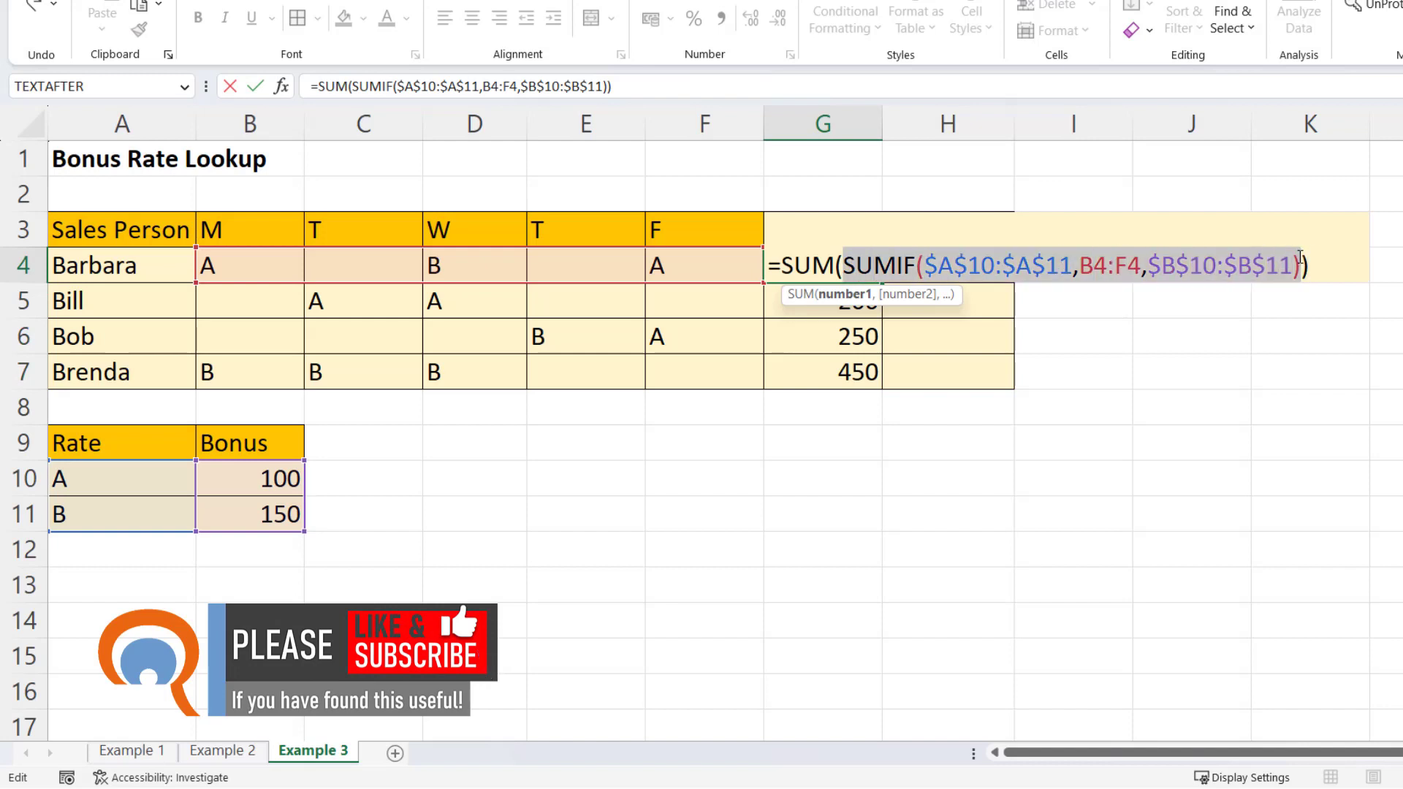
{"action": "key", "text": "Escape"}
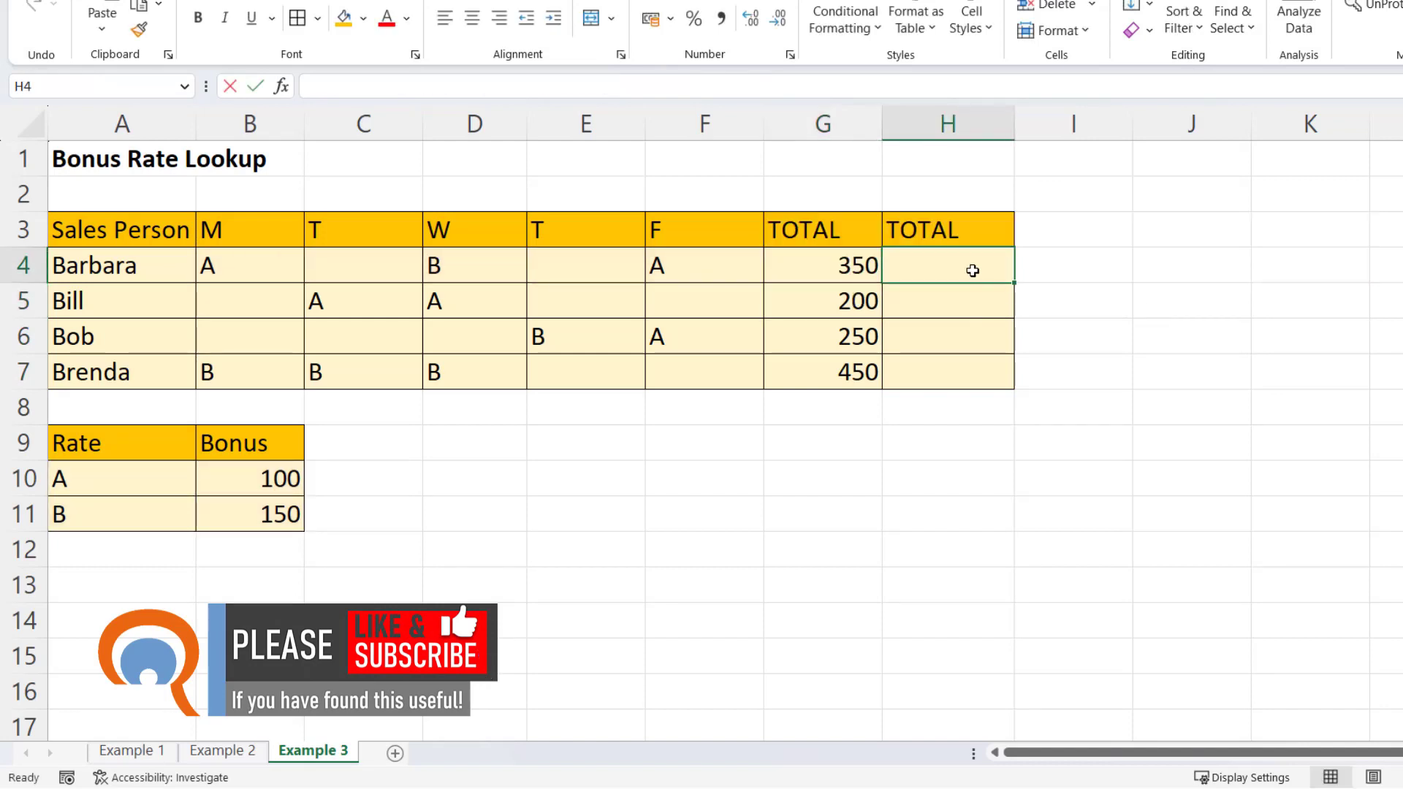
{"action": "left_click", "coordinate": [972, 271]}
{"action": "key", "text": "ctrl+v"}
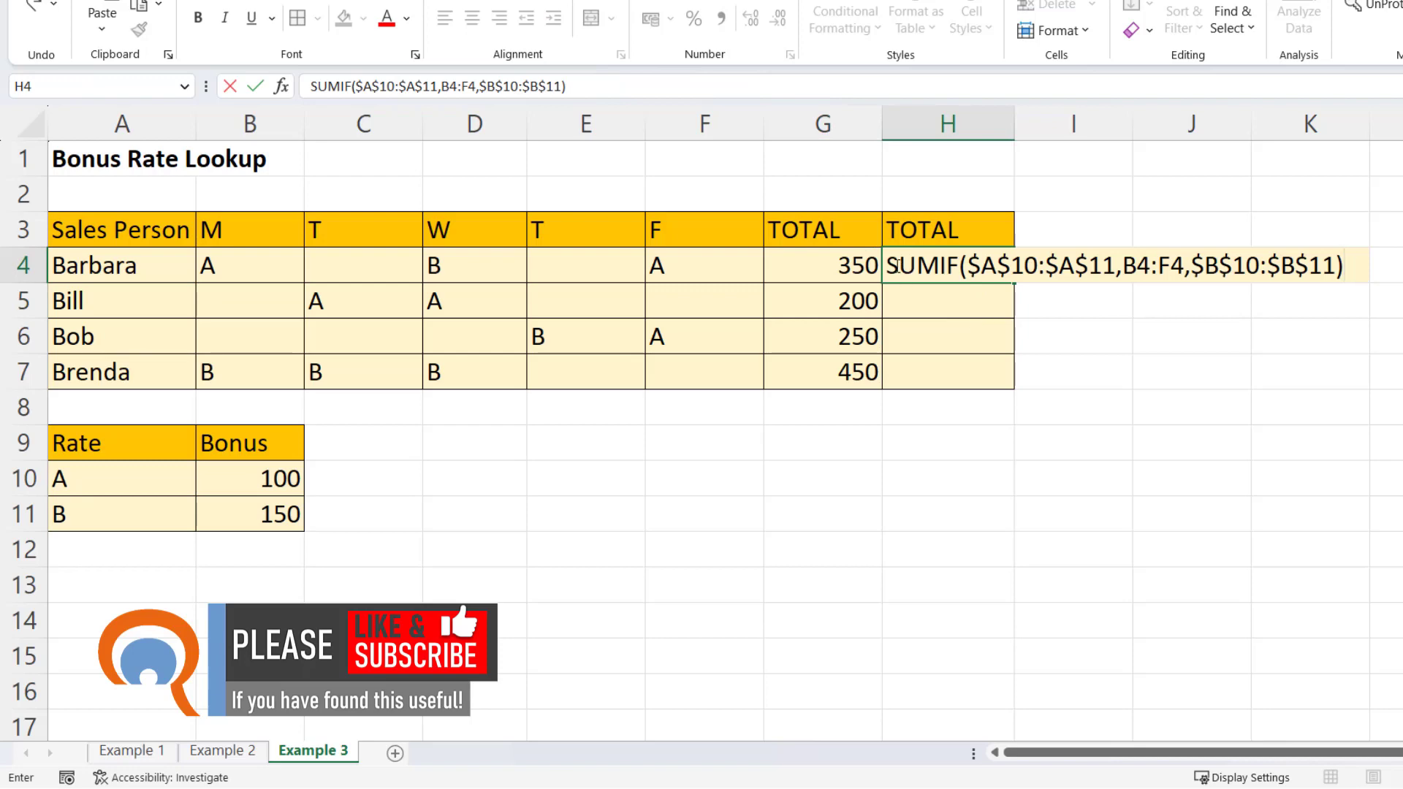
{"action": "left_click", "coordinate": [887, 264]}
{"action": "type", "text": "="}
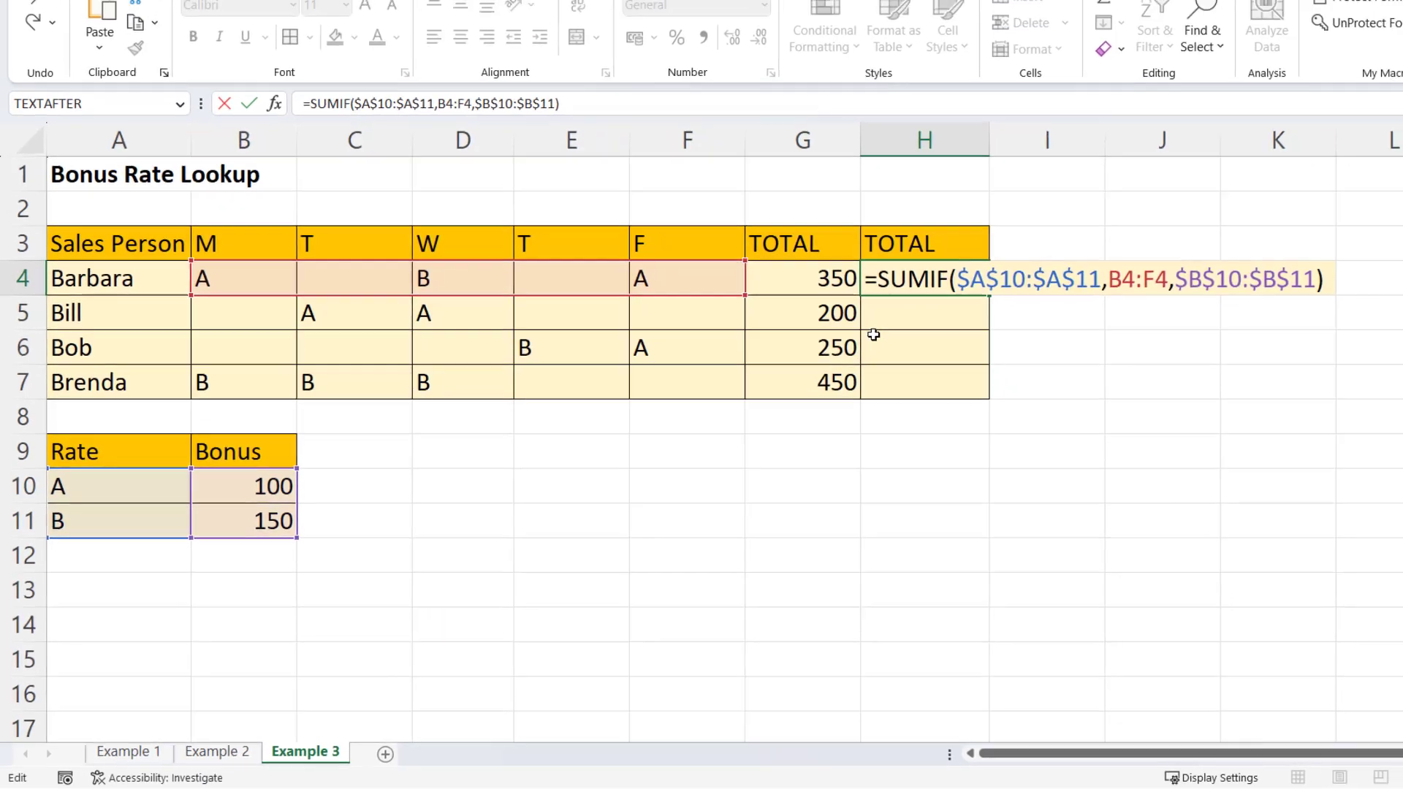
{"action": "type", "text": "SUMPRODUCT("}
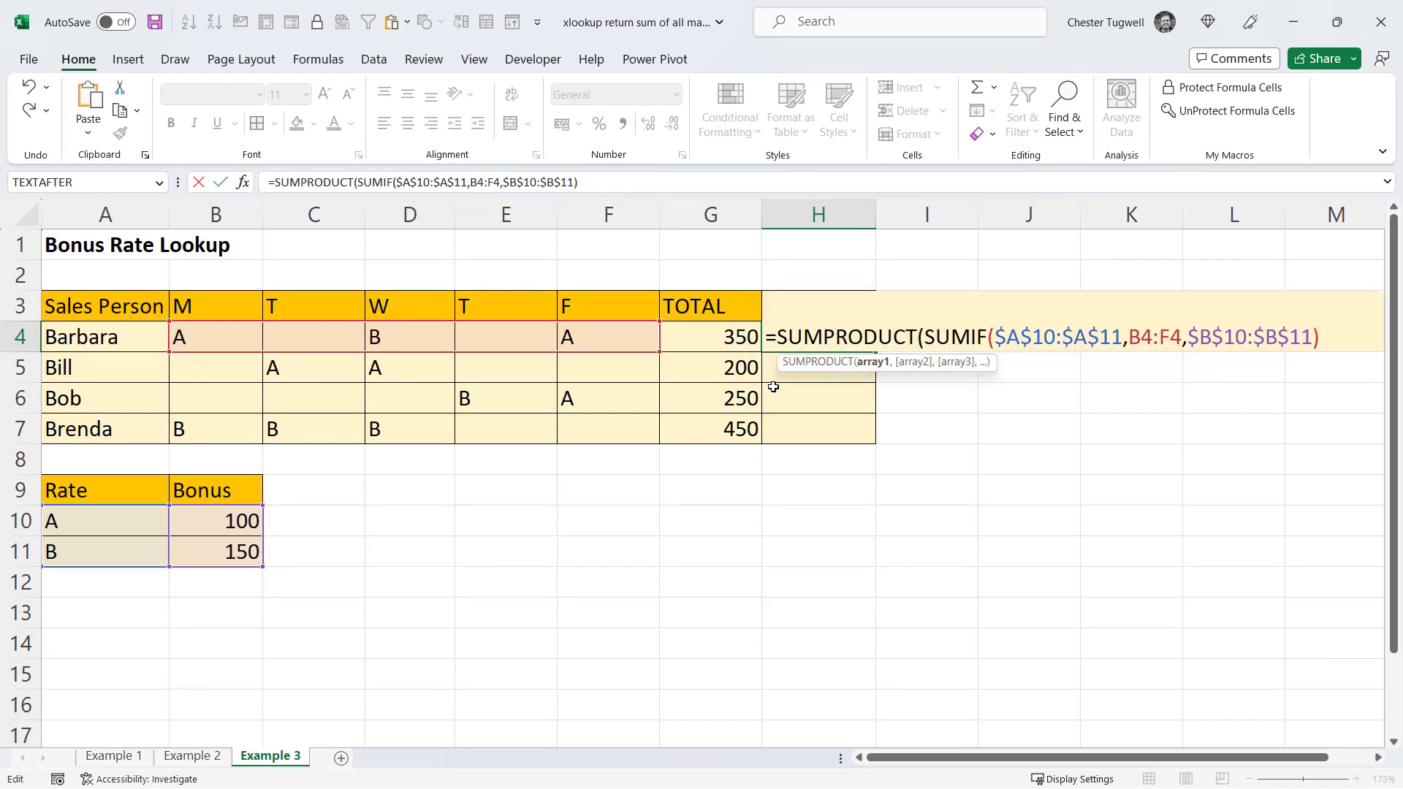
{"action": "type", "text": ")"}
{"action": "key", "text": "Return"}
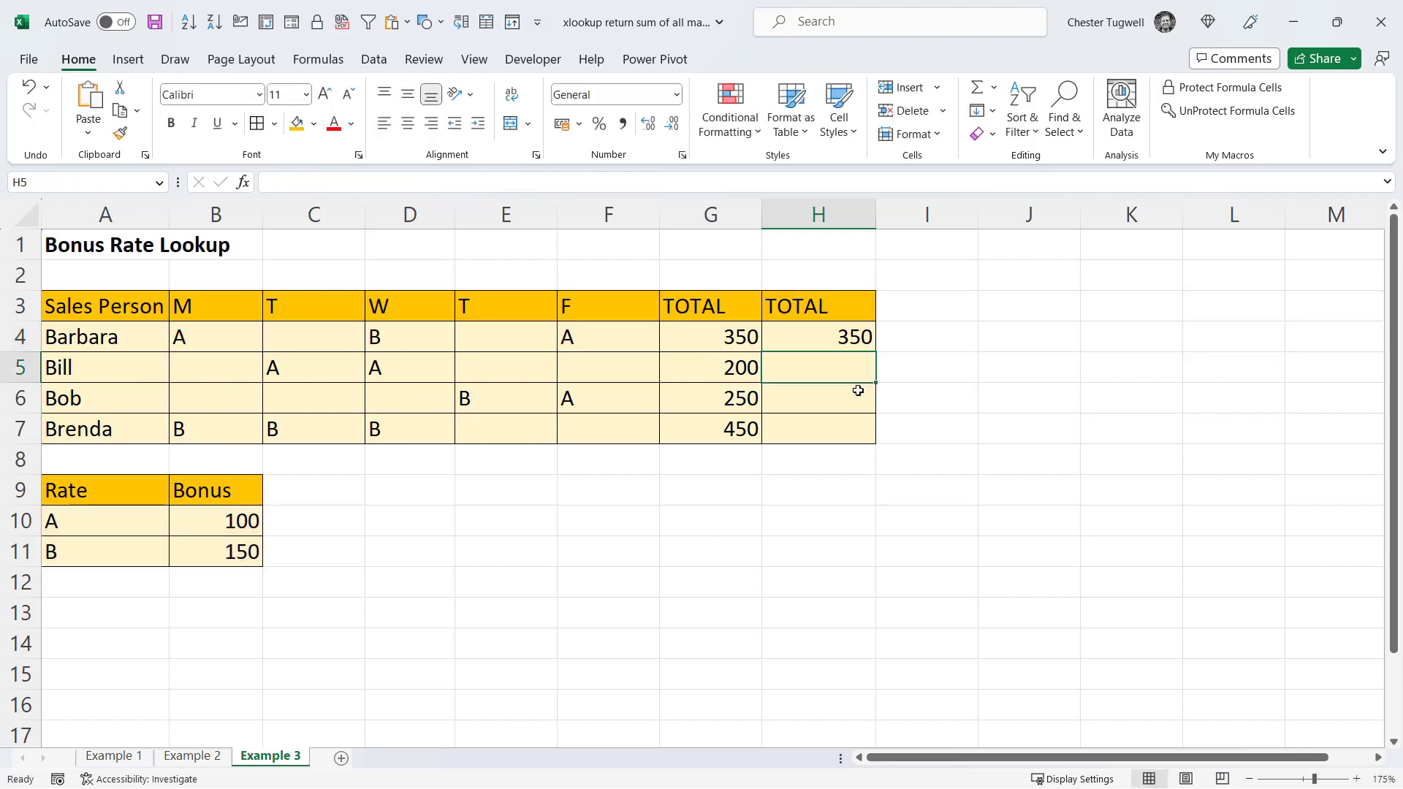
{"action": "left_click", "coordinate": [855, 337]}
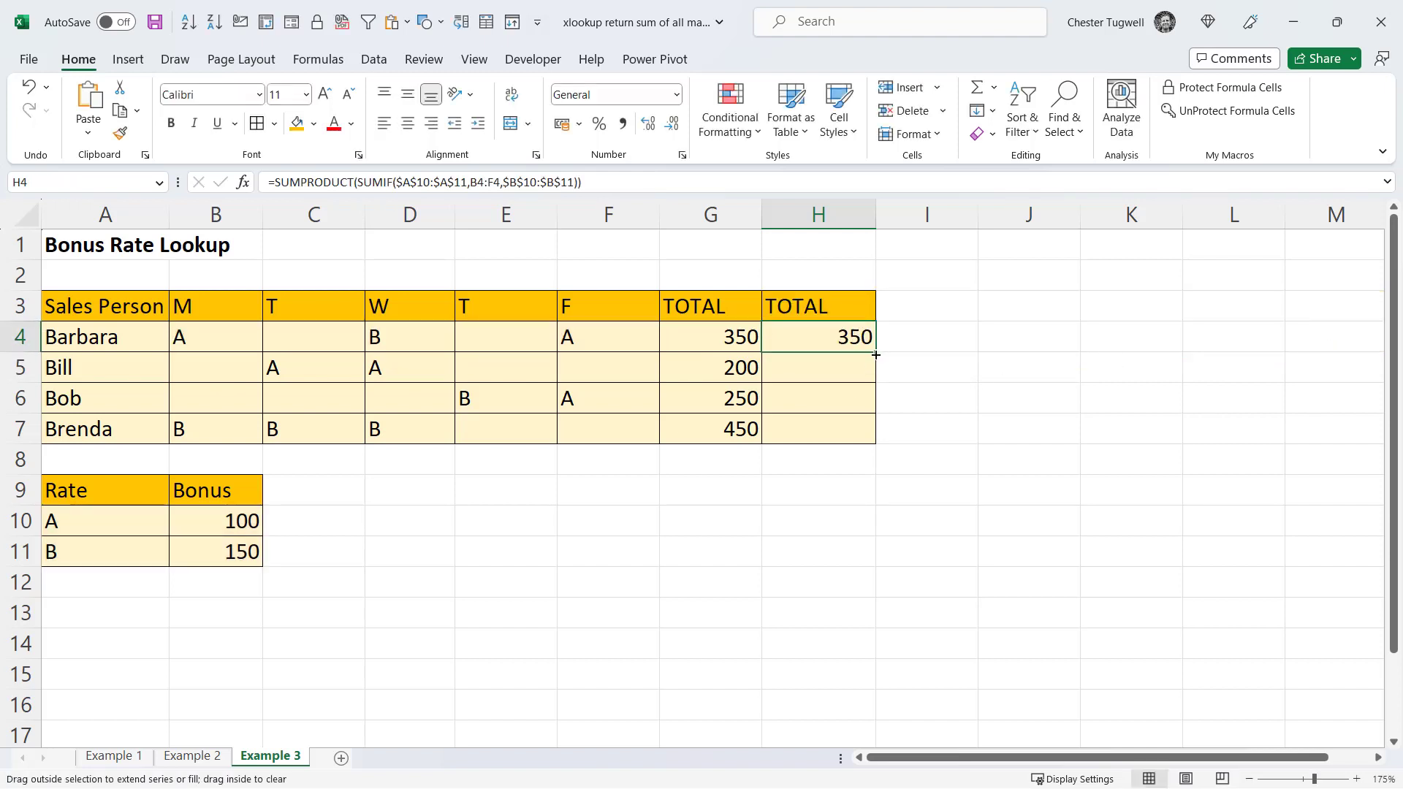
{"action": "double_click", "coordinate": [877, 355]}
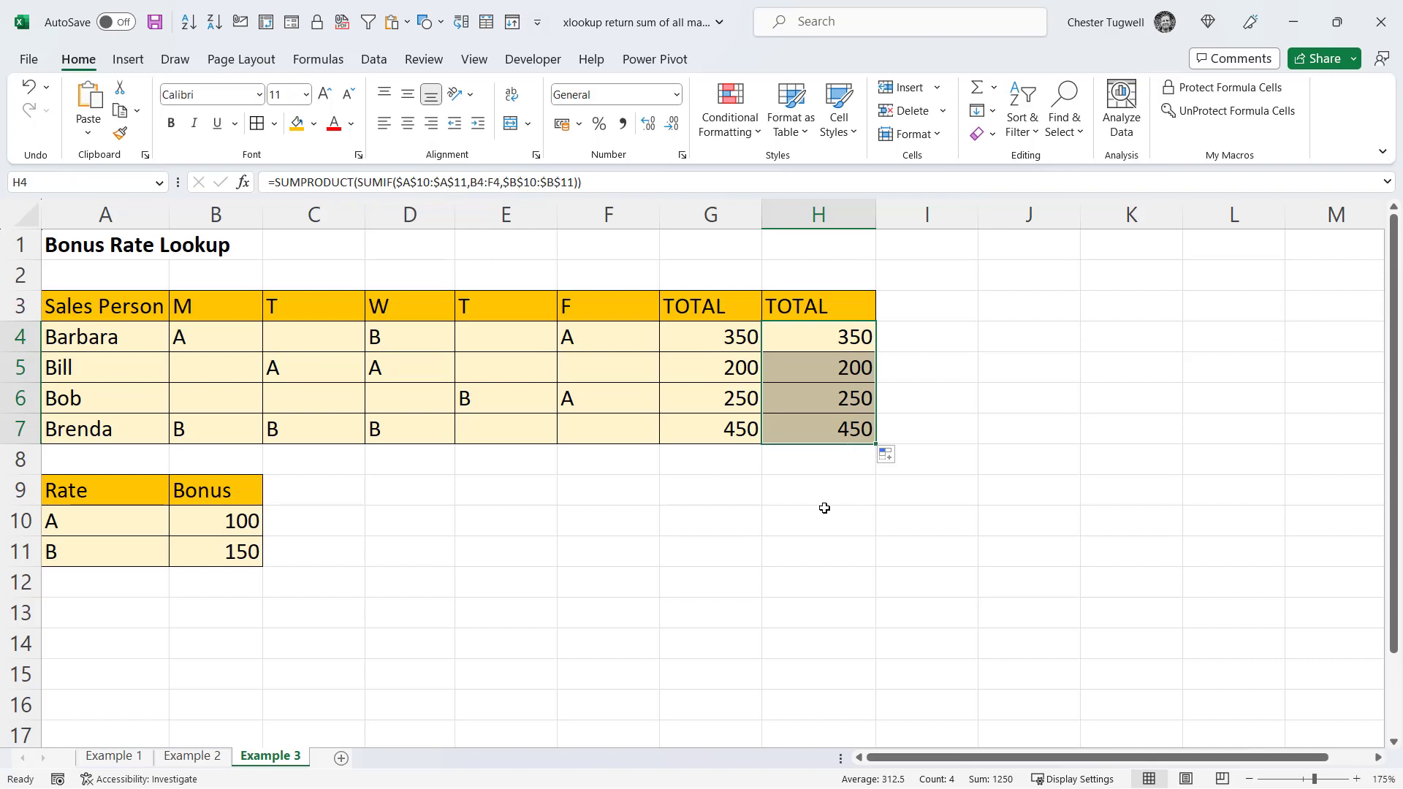